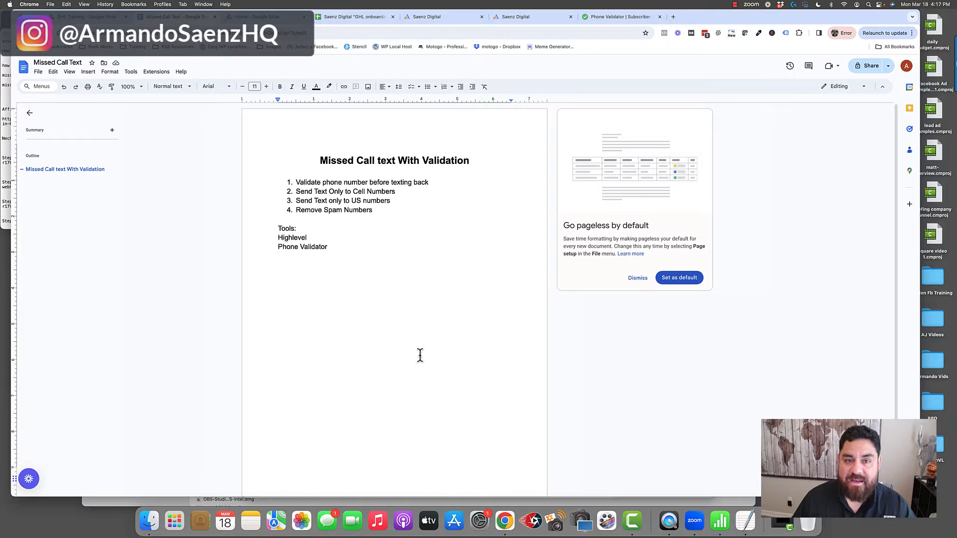
In the Saenz Digital business profile, examine the general setting for validating phone numbers when the first SMS is sent to a new contact.
left_click(427, 17)
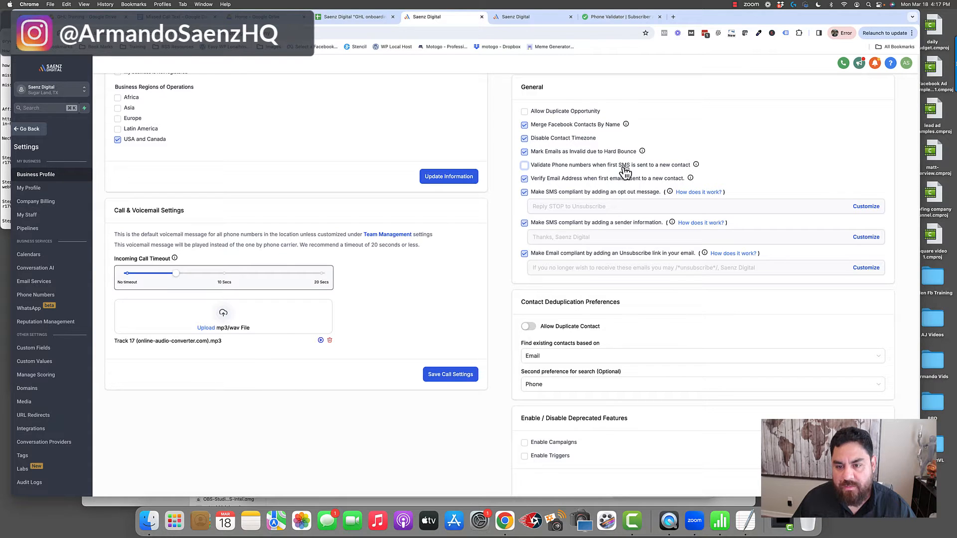
mouse_move(695, 165)
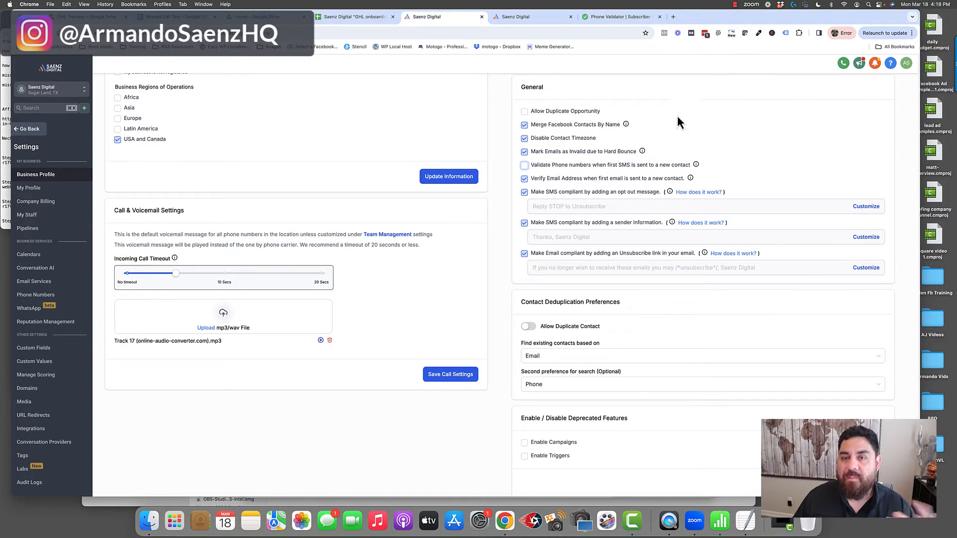
Switch to Phone Validator and review the API documentation's Fake Results and Basic Results, including the possible fake-number and line-type values.
left_click(618, 17)
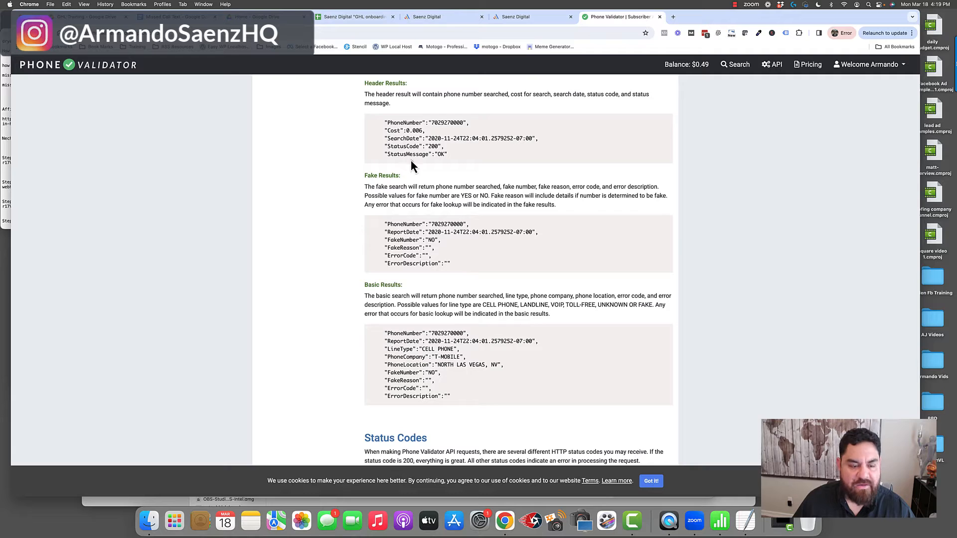
left_click_drag(364, 176, 401, 176)
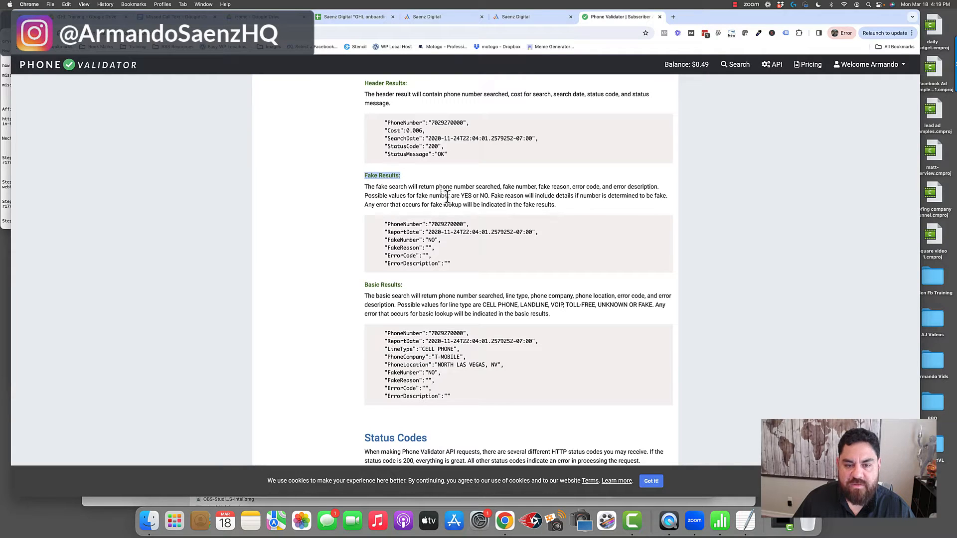
left_click(444, 243)
left_click_drag(461, 195, 471, 195)
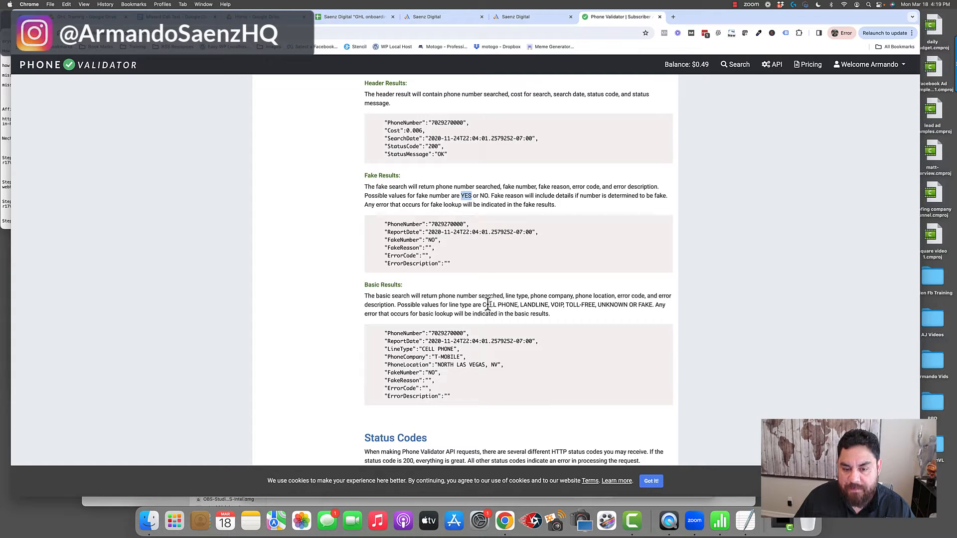
left_click_drag(483, 305, 623, 304)
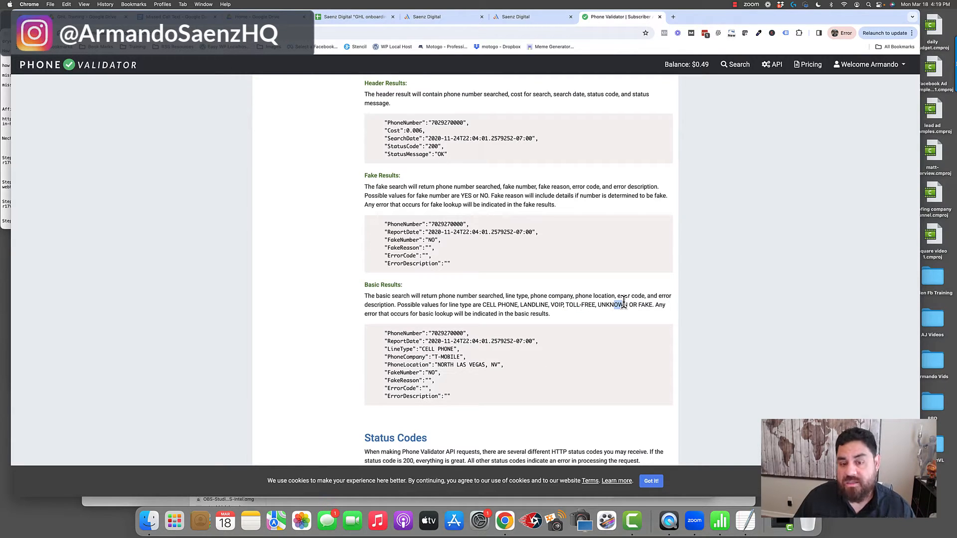
Return to the Saenz Digital workflow automations and start a new workflow from scratch.
key("ctrl+shift+Tab")
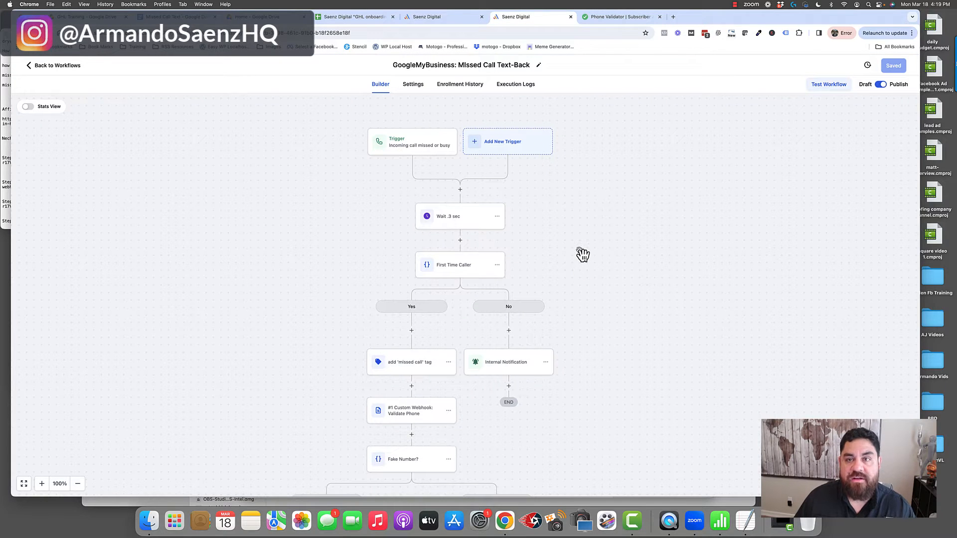
mouse_move(580, 237)
left_mouse_down()
mouse_move(562, 254)
mouse_move(563, 241)
left_mouse_up()
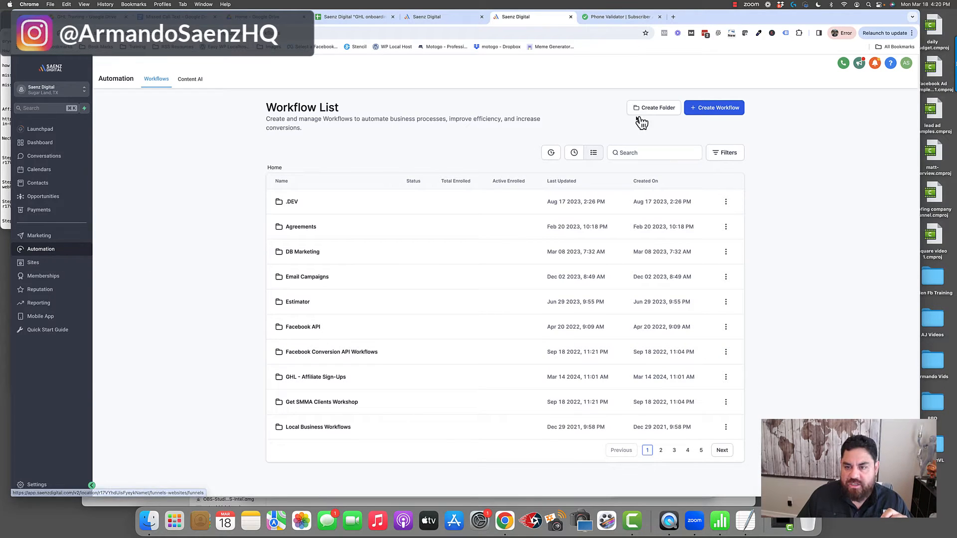
left_click(718, 110)
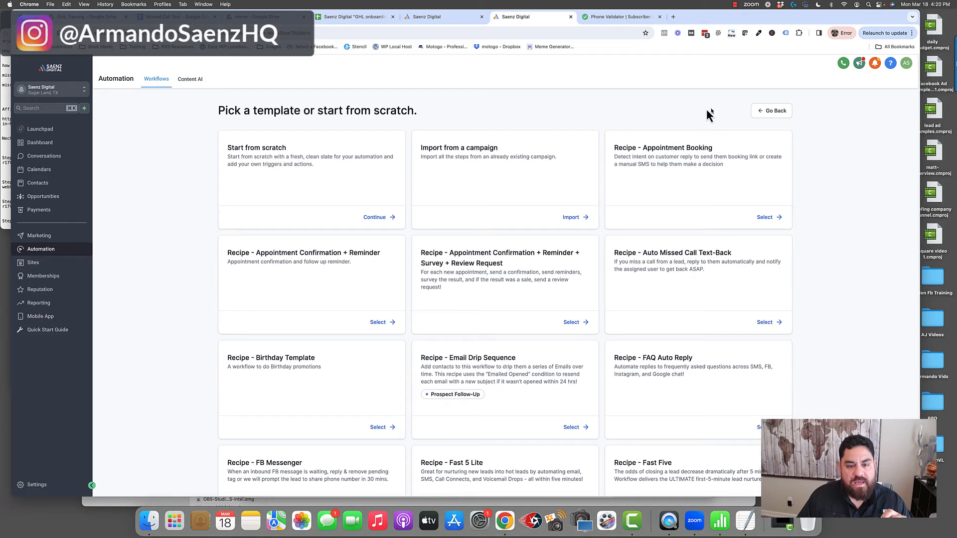
left_click(375, 218)
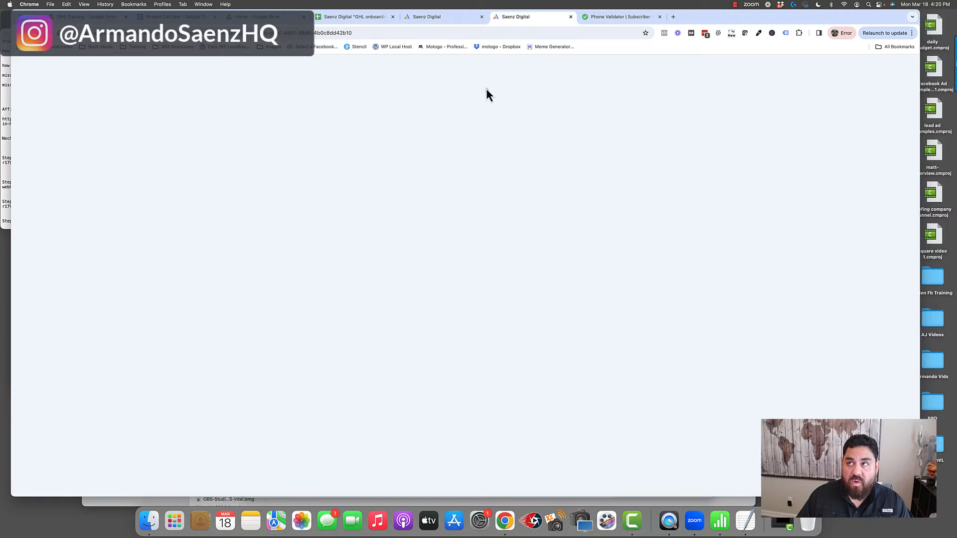
Review the missed-call trigger, the wait, the First Time Caller condition and the 'missed call' tag action in the GoogleMyBusiness text-back workflow.
left_click_drag(613, 238, 605, 236)
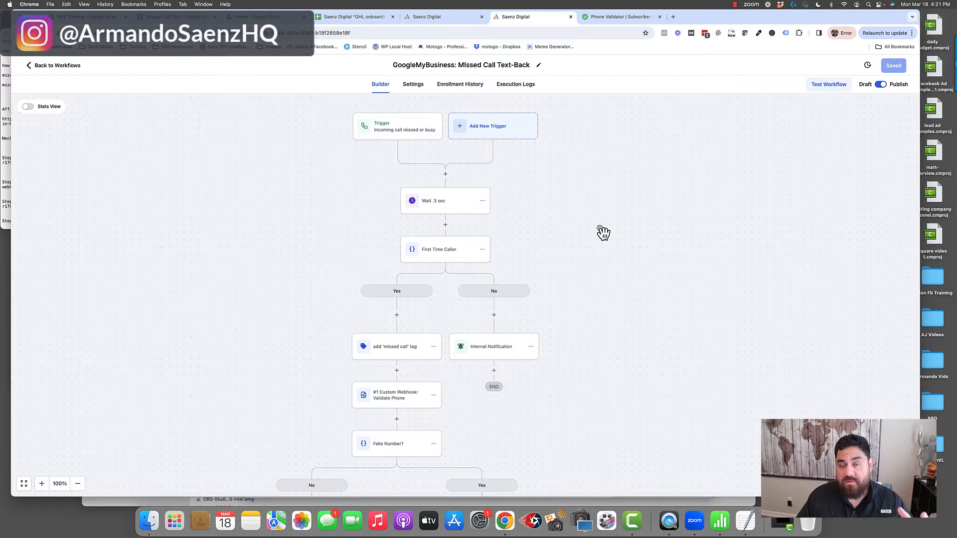
left_click(402, 132)
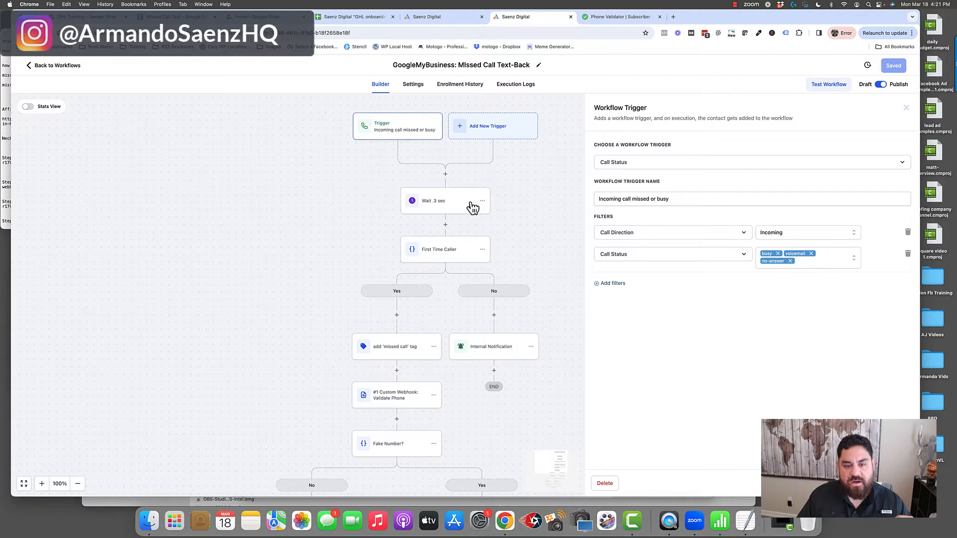
left_click(457, 180)
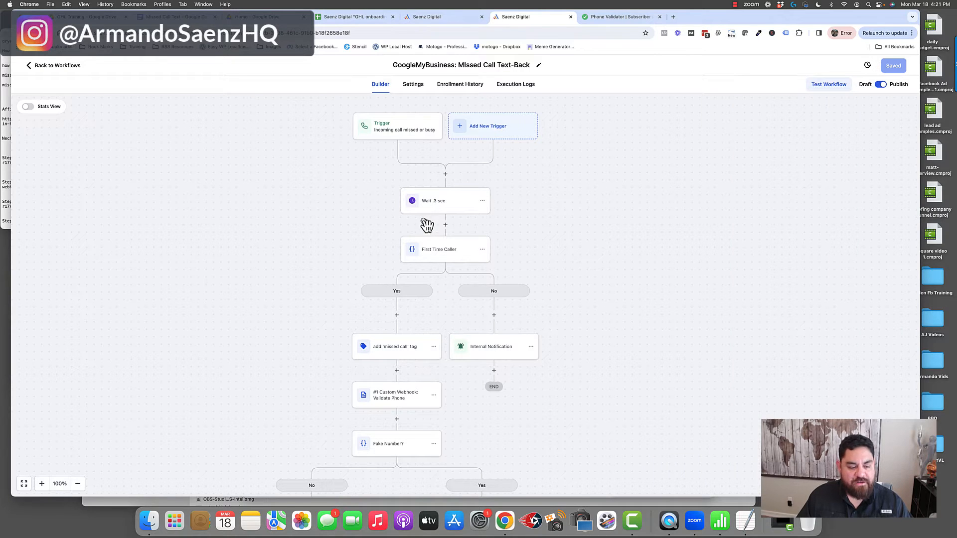
left_click(442, 212)
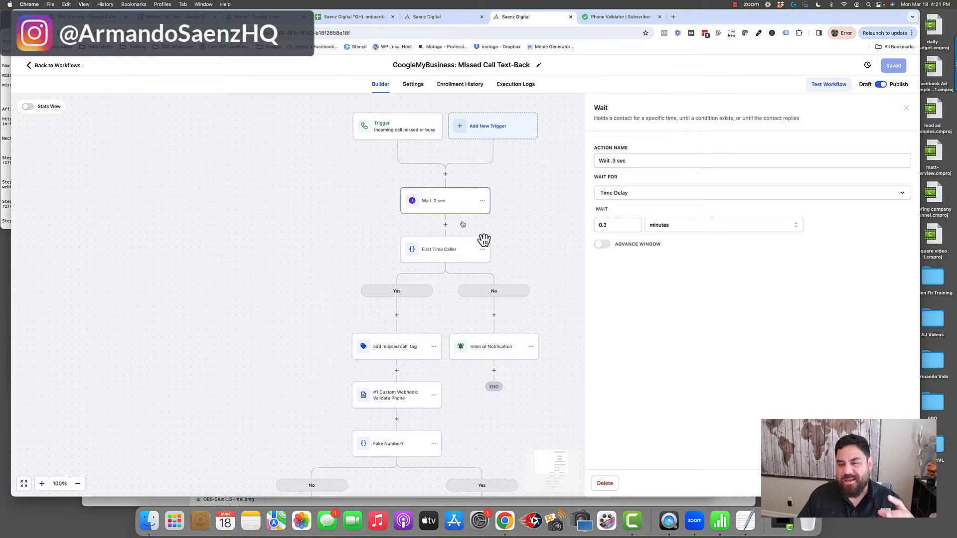
left_click(440, 254)
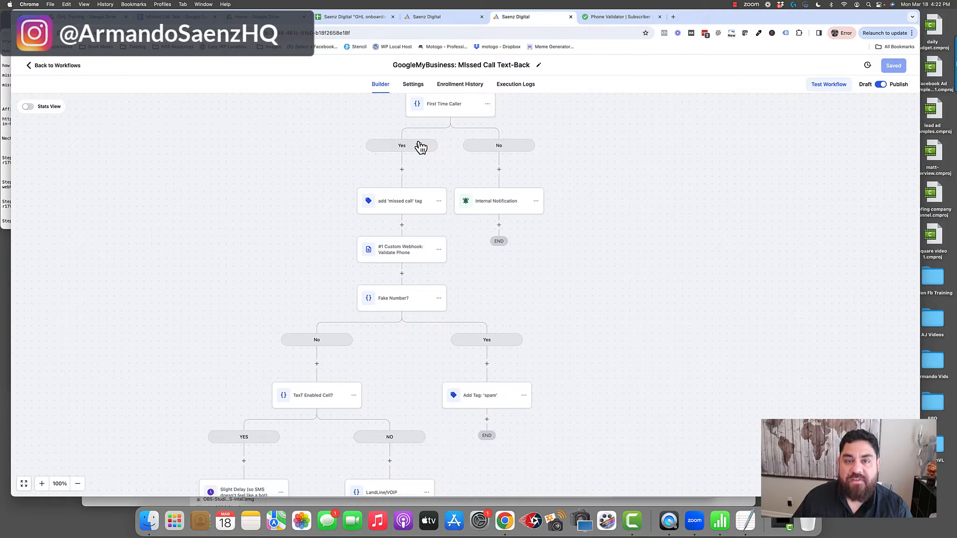
scroll(424, 144, "down", 1)
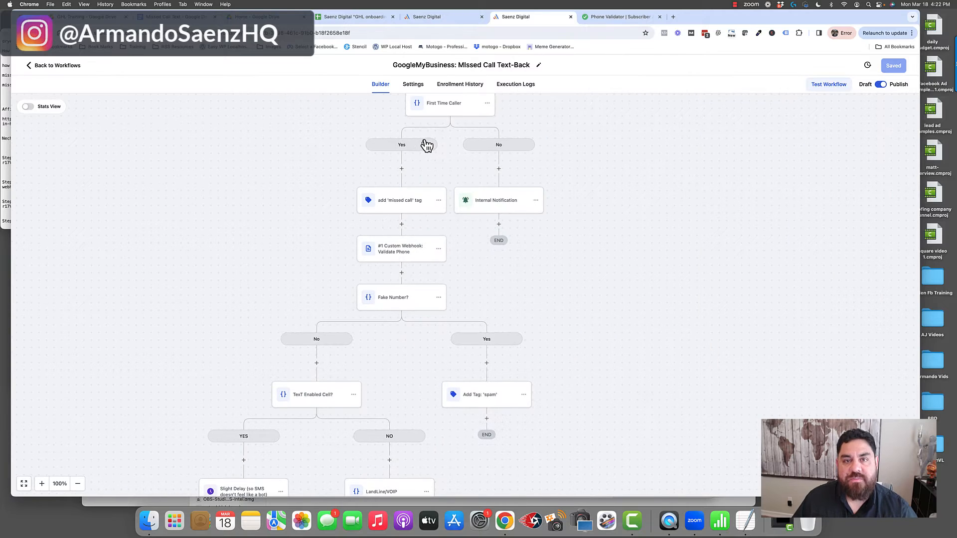
scroll(439, 131, "left", 1)
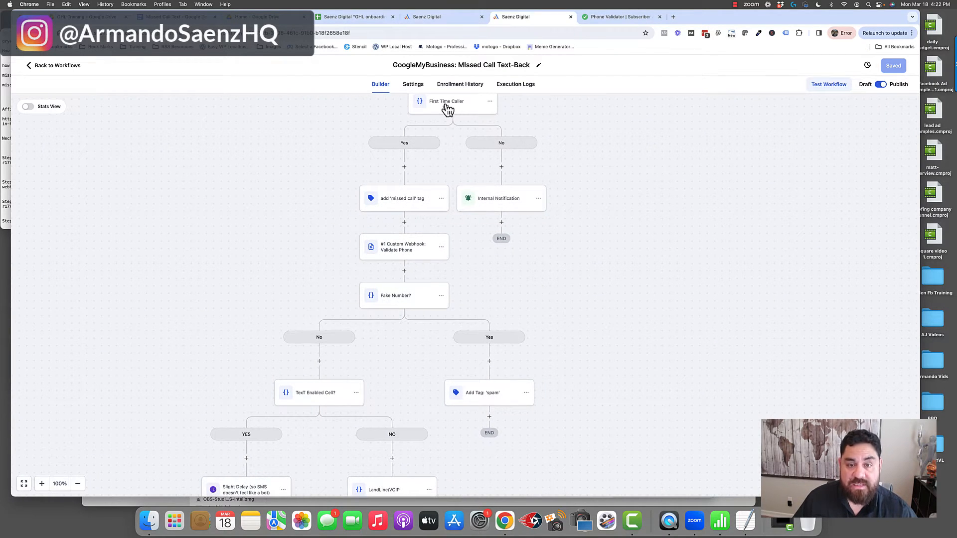
left_click(405, 204)
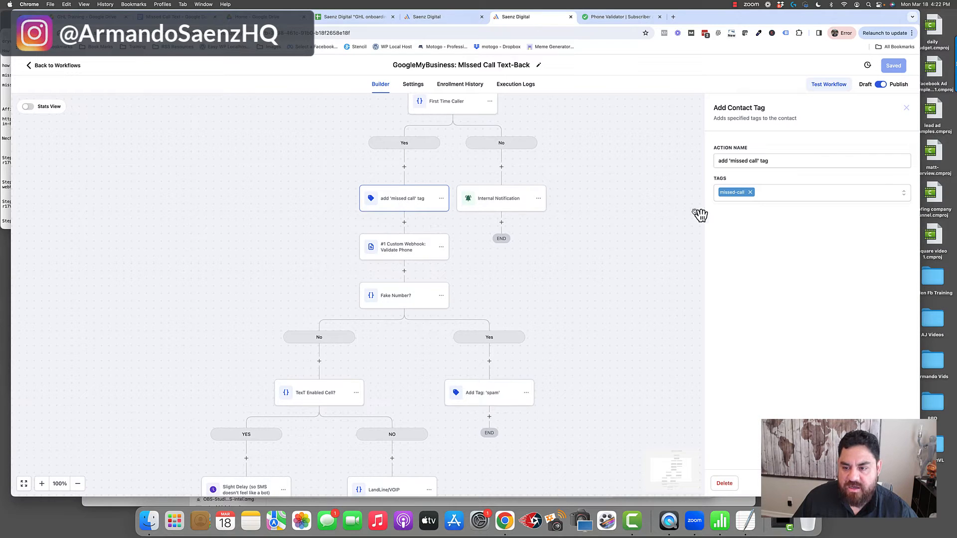
Inspect the Validate Phone custom webhook's request method options and its URL.
left_click(401, 251)
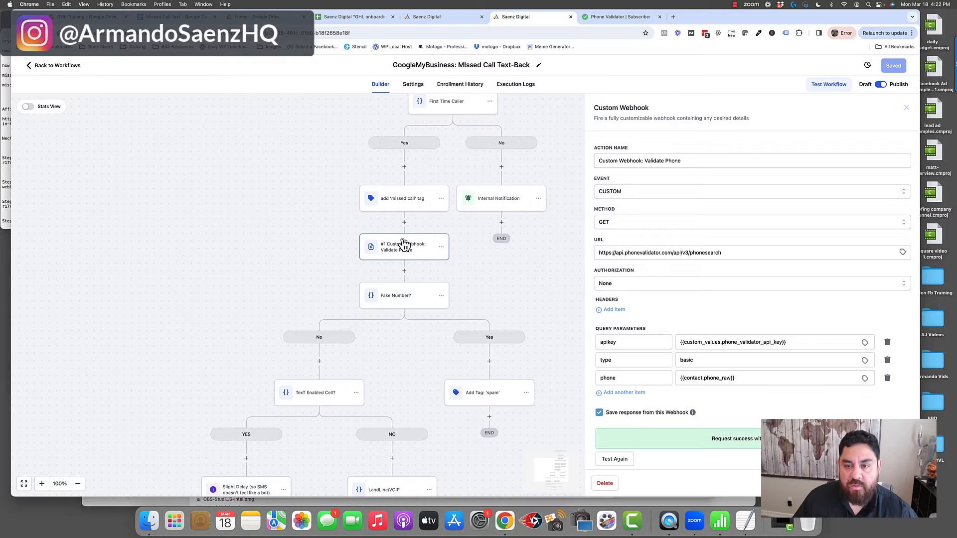
left_click_drag(595, 109, 668, 115)
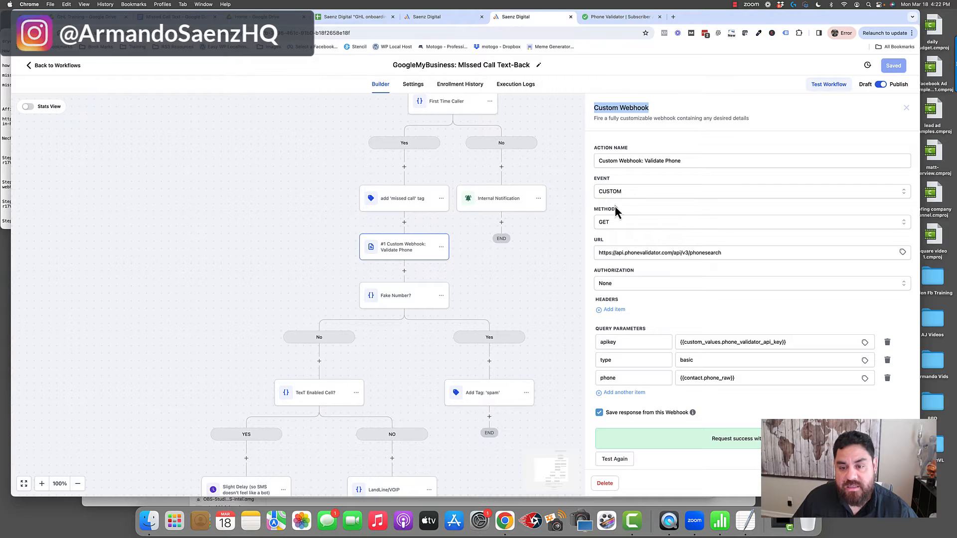
left_click(601, 225)
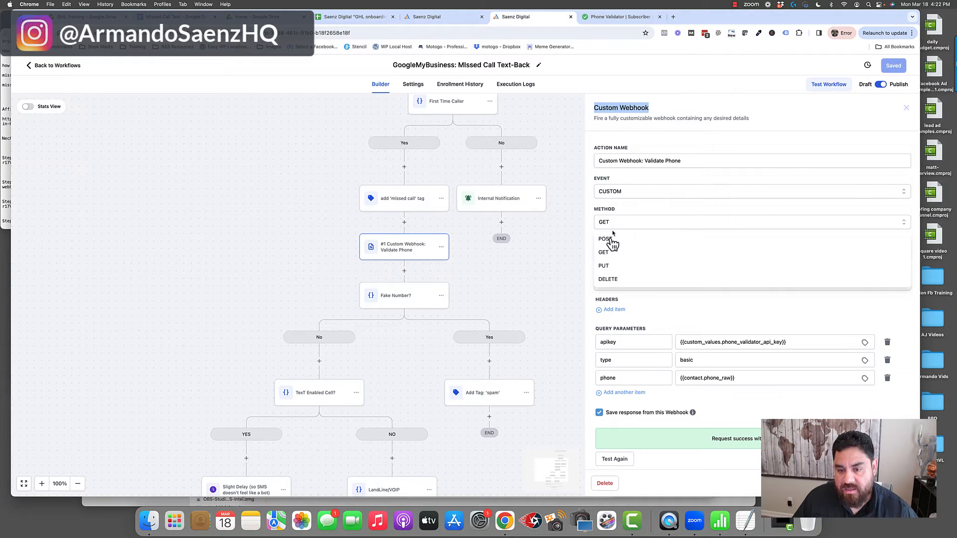
left_click(593, 238)
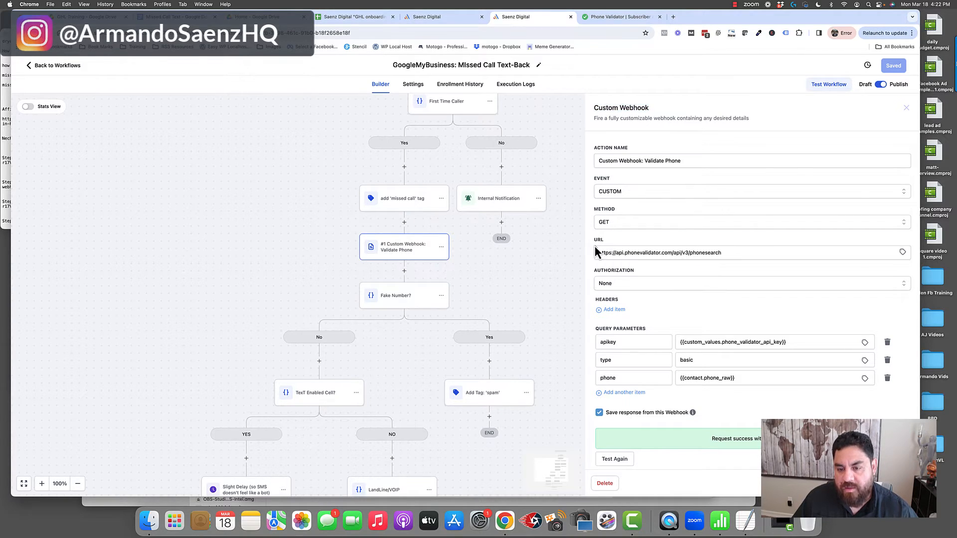
left_click_drag(596, 247, 679, 248)
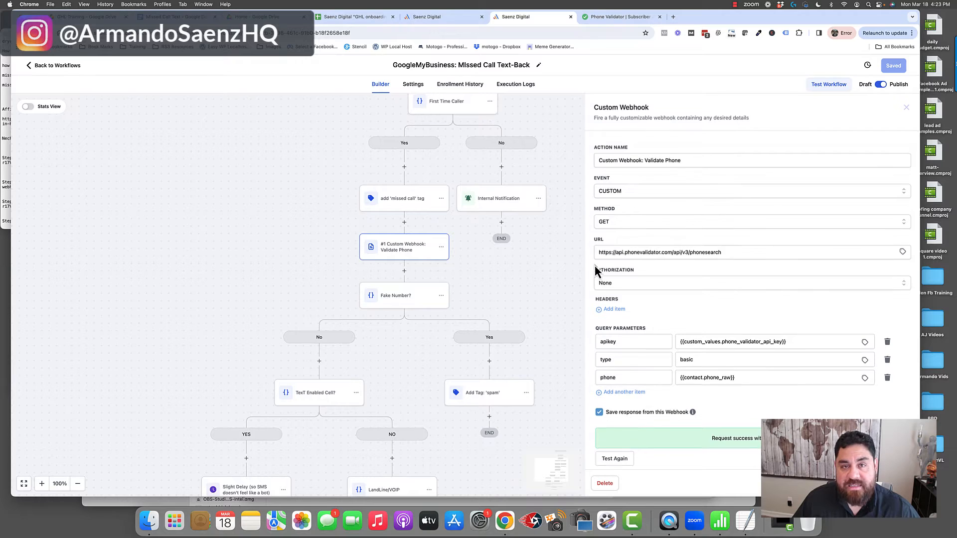
Add an empty query parameter to the Validate Phone webhook, and delete it again.
scroll(594, 265, "down", 2)
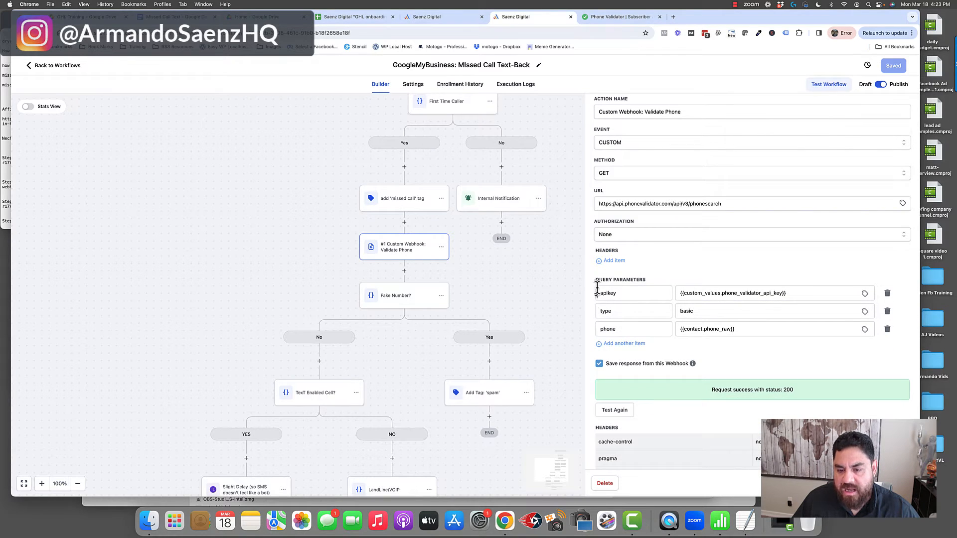
scroll(601, 292, "down", 1)
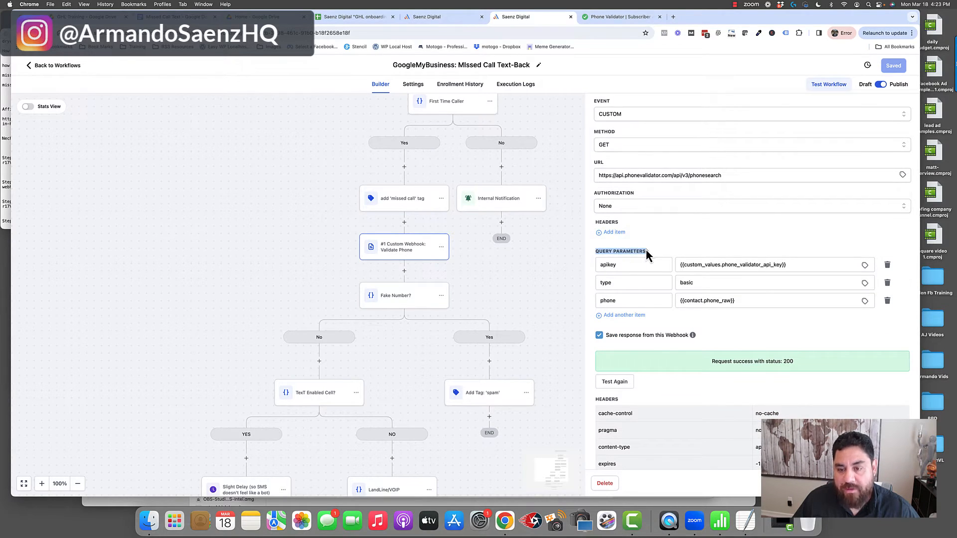
left_click(609, 316)
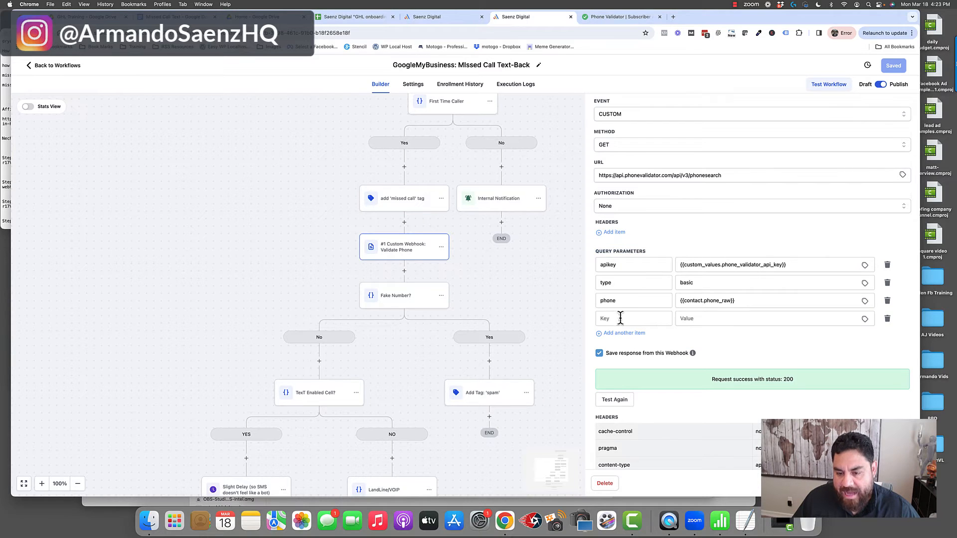
left_click(649, 318)
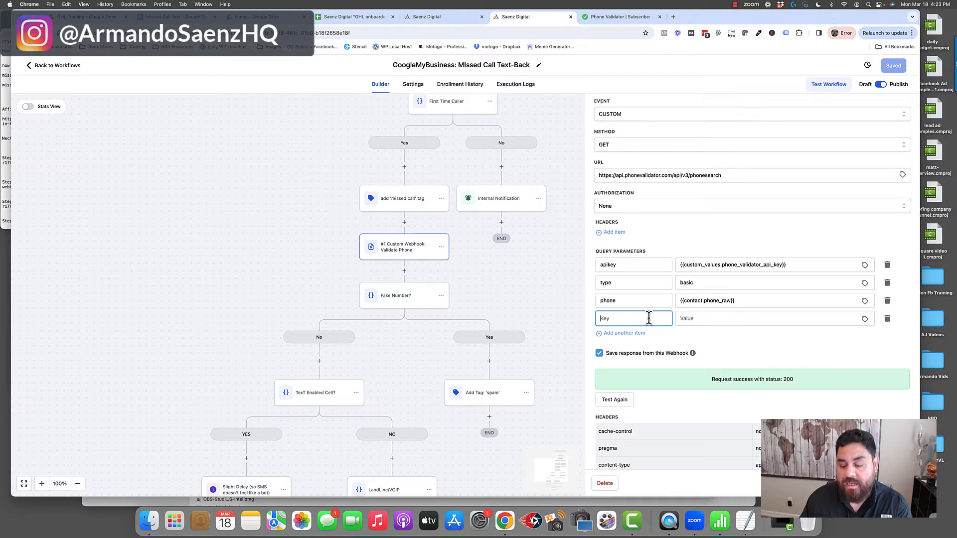
left_click(889, 320)
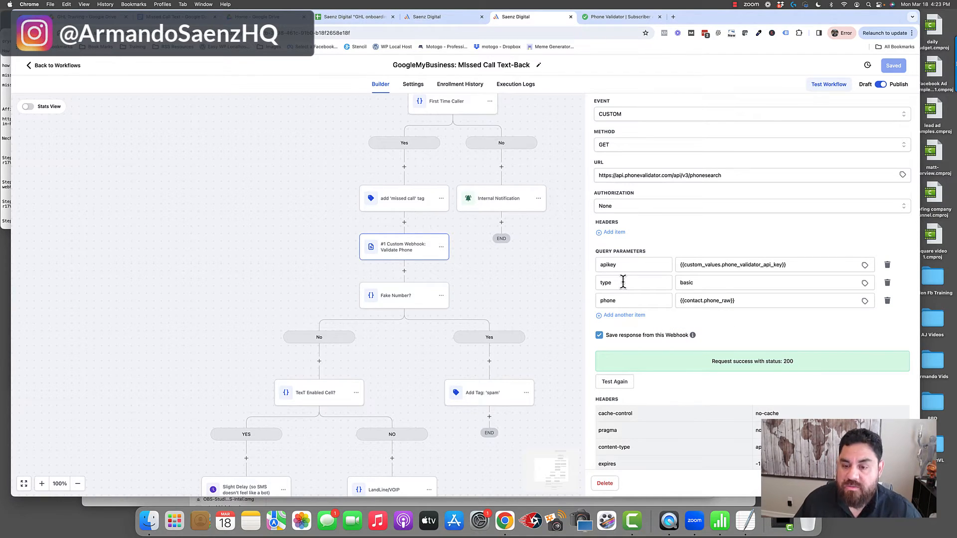
Check the webhook's apikey query parameter and locate the matching API key in the Phone Validator account details.
left_click_drag(623, 265, 598, 264)
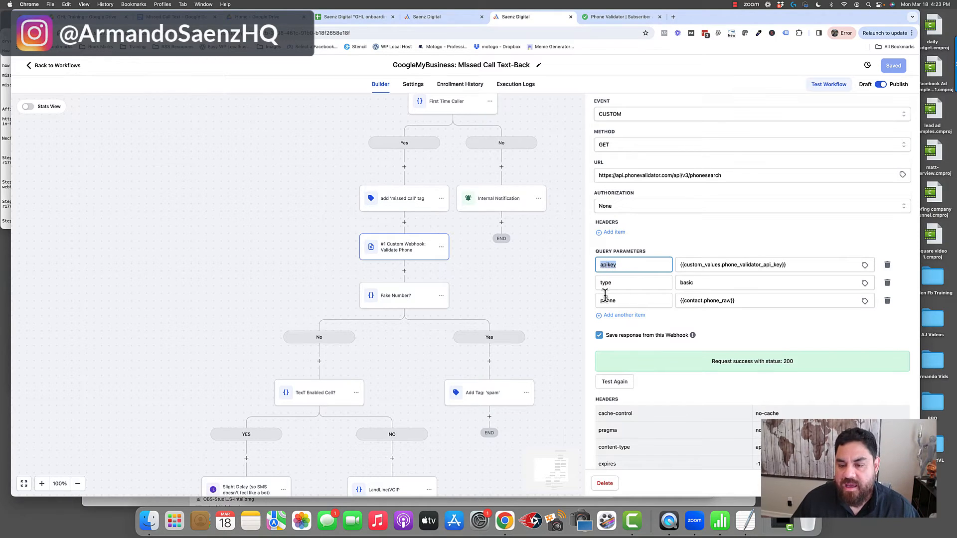
left_click(681, 265)
left_click_drag(680, 265, 792, 265)
key("ctrl+Tab")
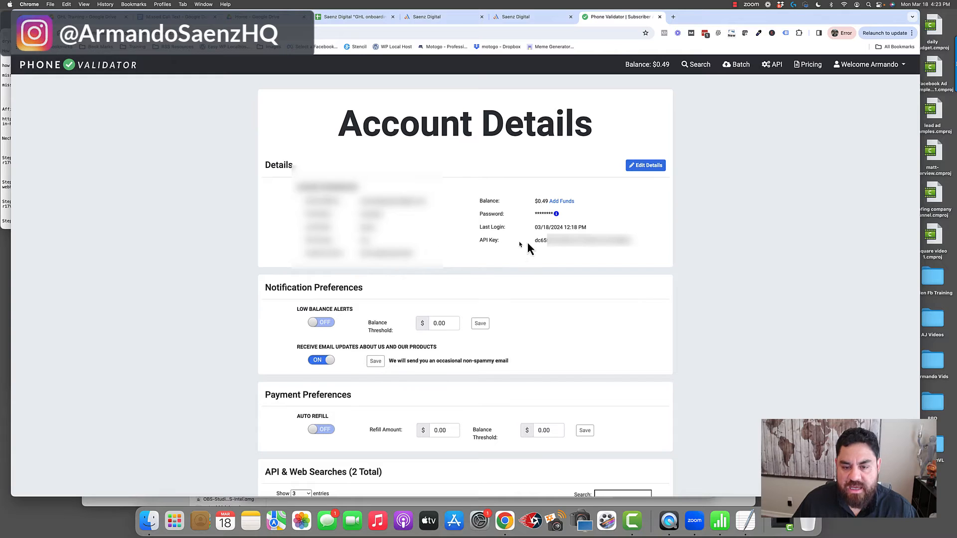
left_click_drag(534, 241, 592, 240)
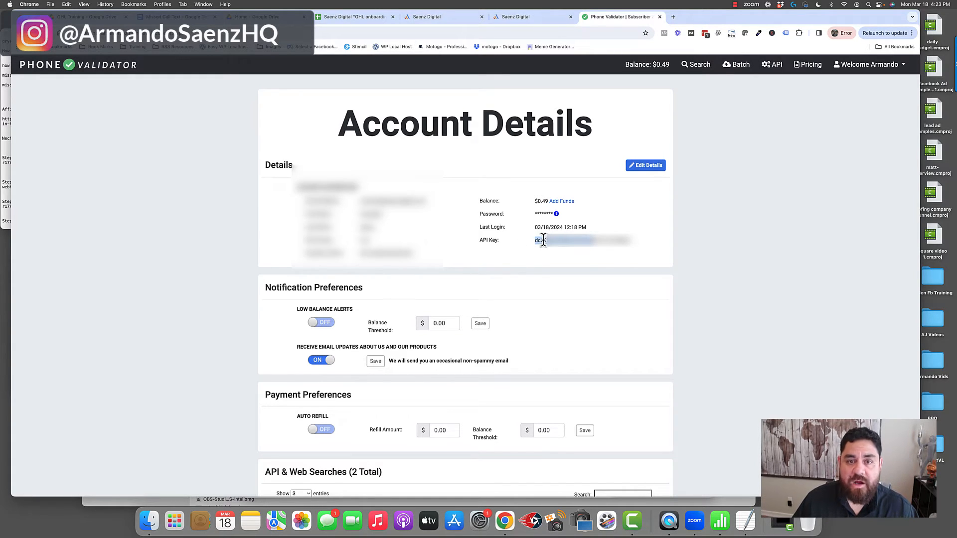
Go back to the Validate Phone webhook and examine its apikey and type query parameters.
left_click(510, 17)
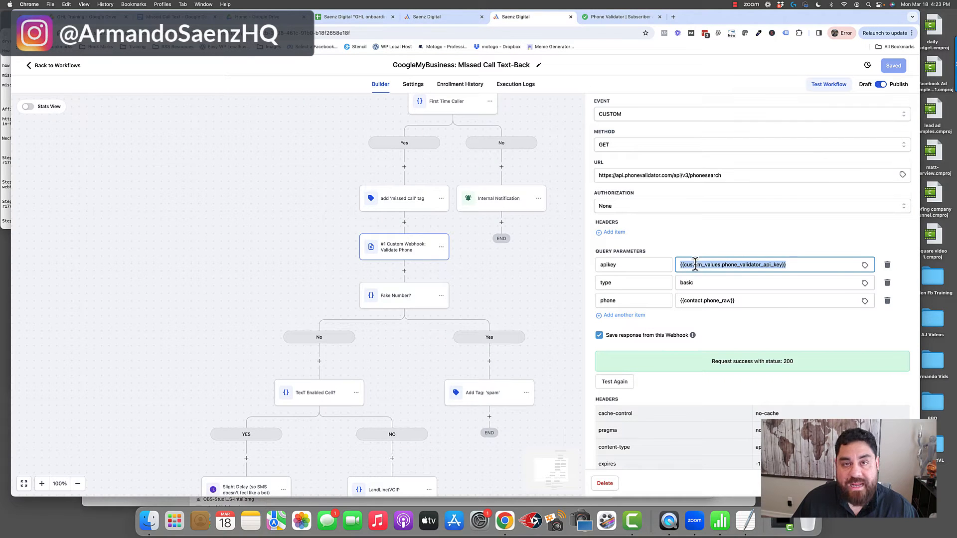
double_click(620, 267)
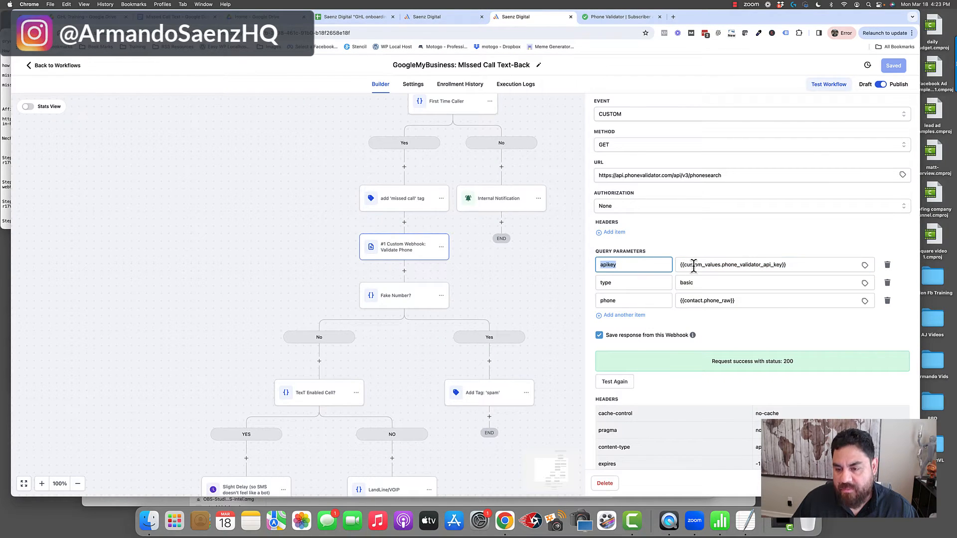
left_click_drag(690, 266, 772, 266)
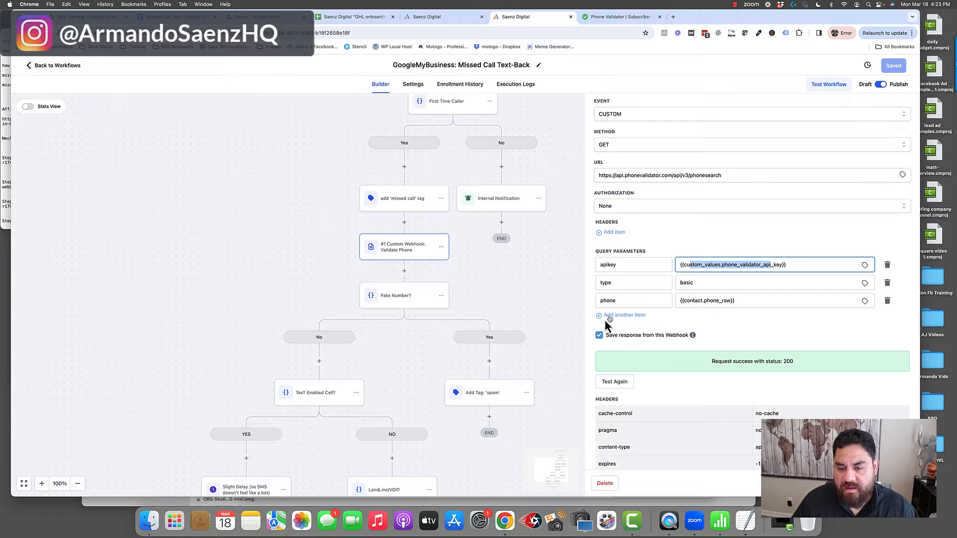
left_click(615, 283)
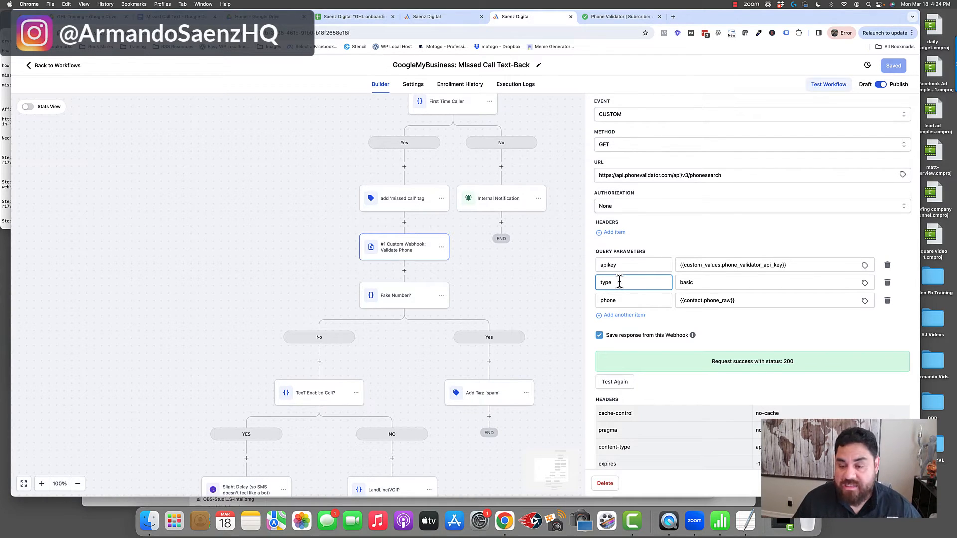
Examine the value of the Validate Phone webhook's type query parameter and the contact value used for its phone parameter.
double_click(691, 283)
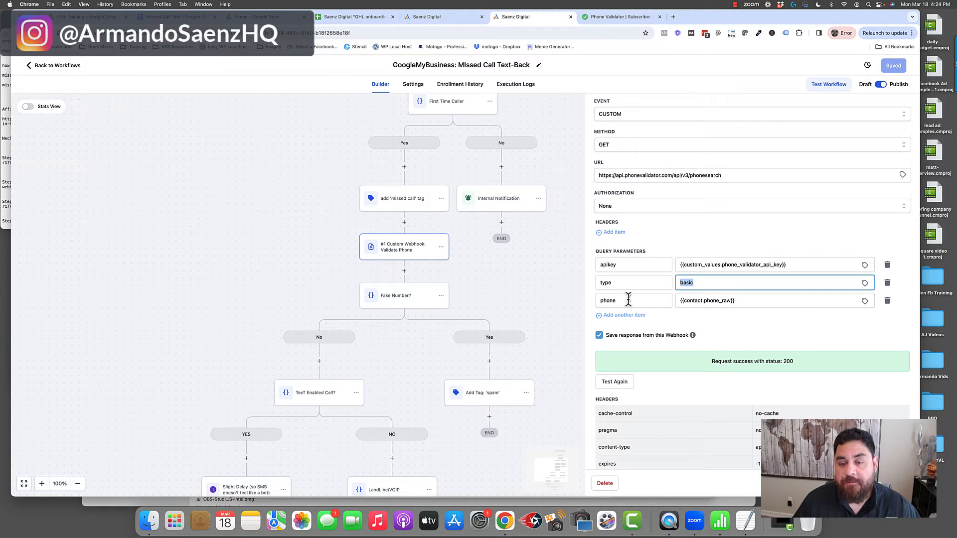
left_click_drag(628, 299, 597, 300)
left_click(738, 300)
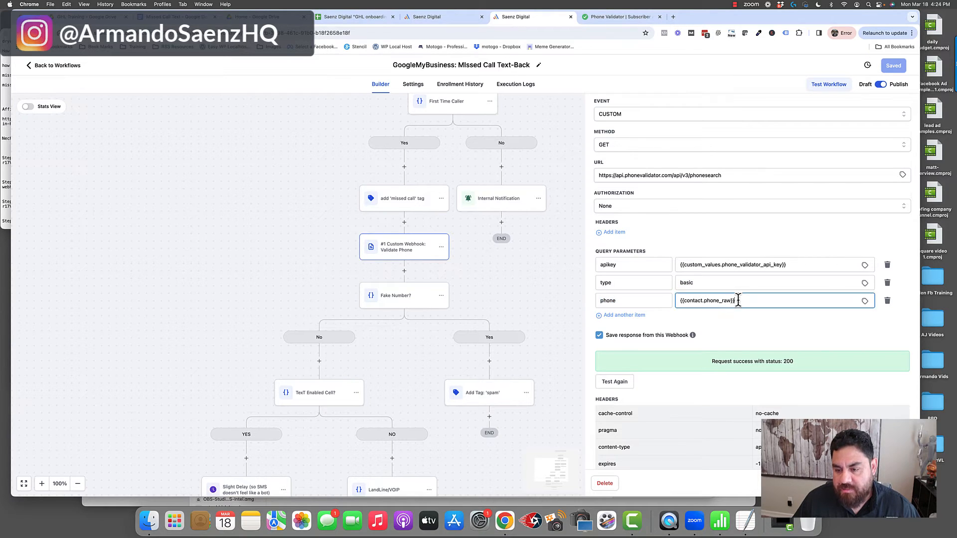
left_click_drag(738, 301, 683, 301)
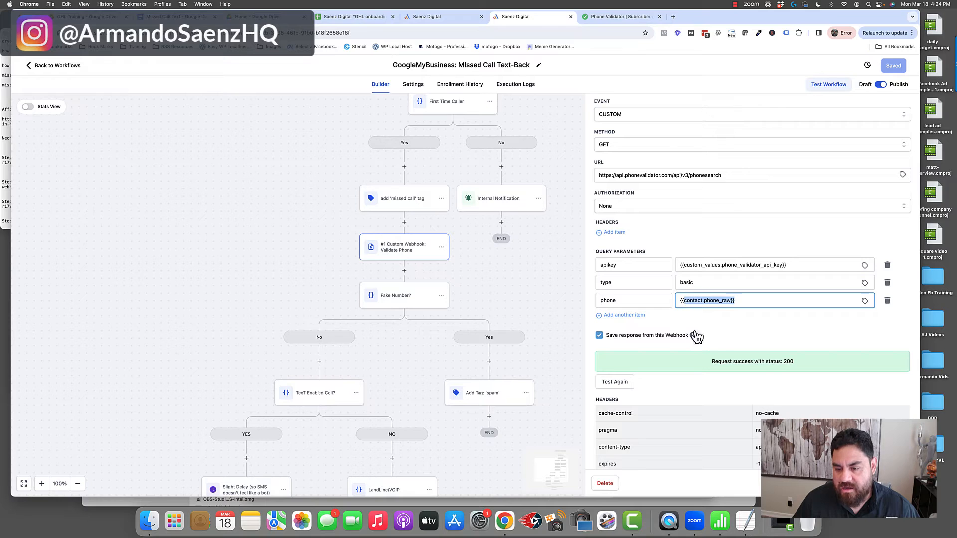
left_click(701, 300)
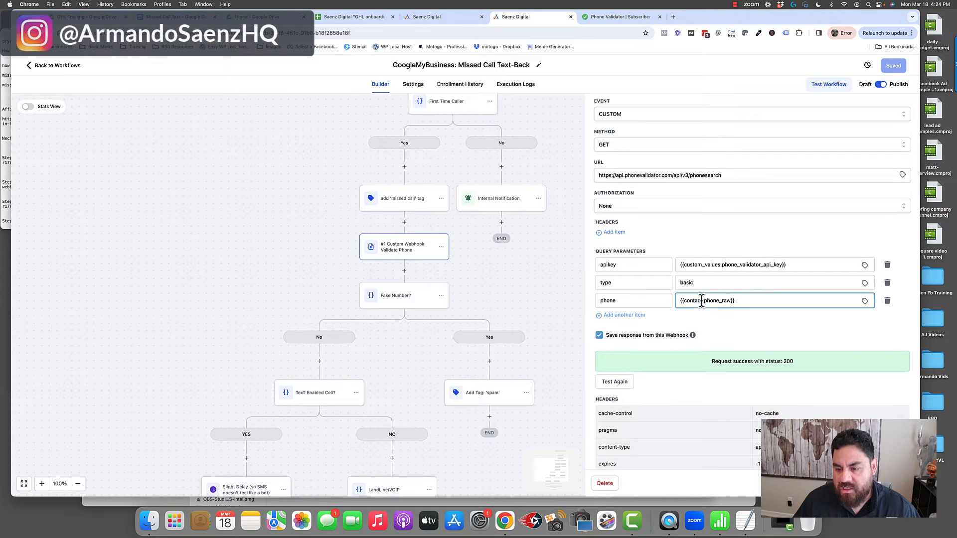
Browse the Contact custom values available for the phone query parameter and locate Phone (Raw Format).
left_click(866, 302)
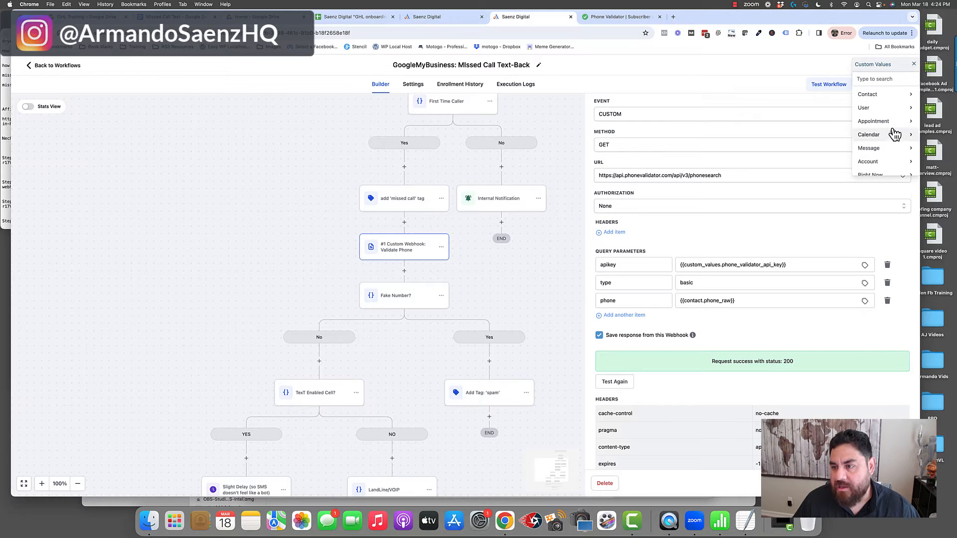
left_click(911, 98)
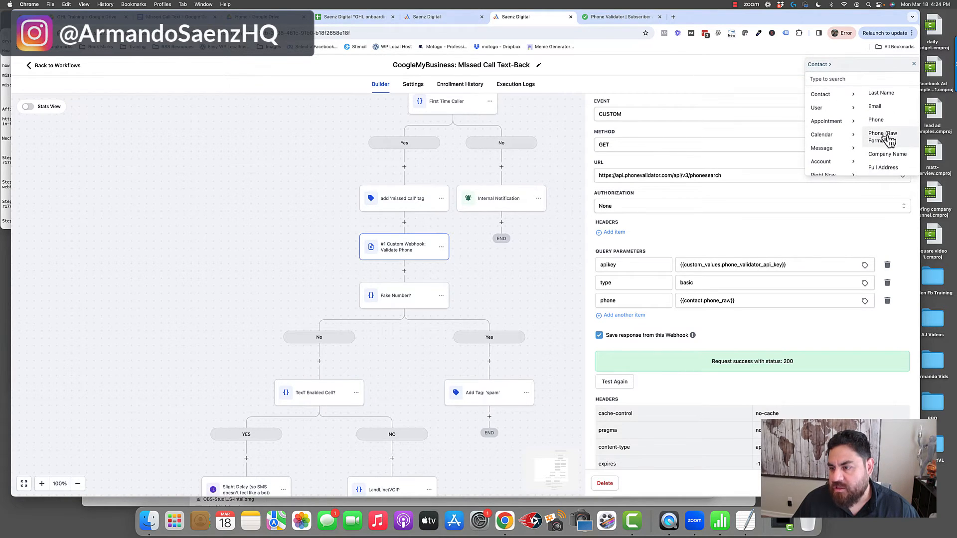
scroll(888, 140, "down", 1)
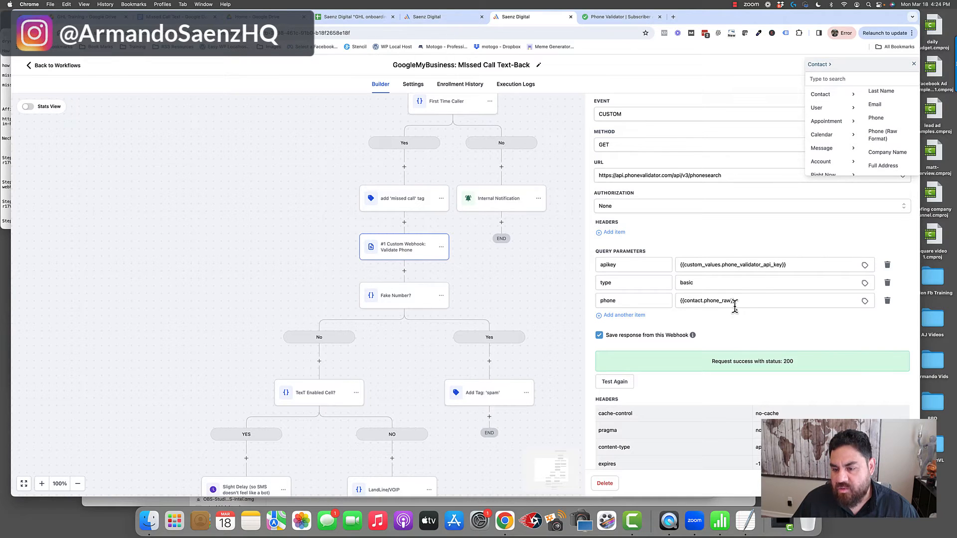
Examine the webhook's test response body, focusing on the FakeNumber and LineType fields, and close the webhook settings.
scroll(659, 442, "down", 5)
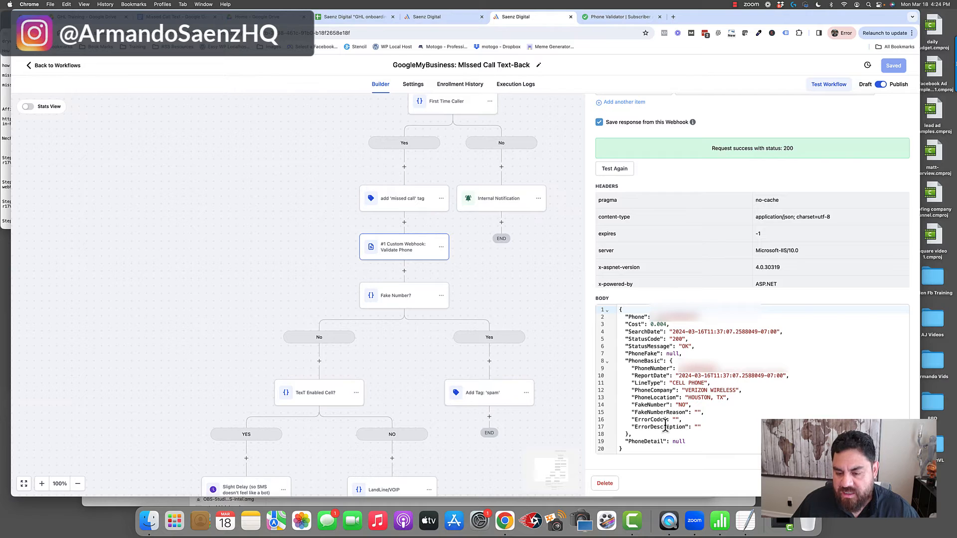
left_click_drag(629, 331, 682, 424)
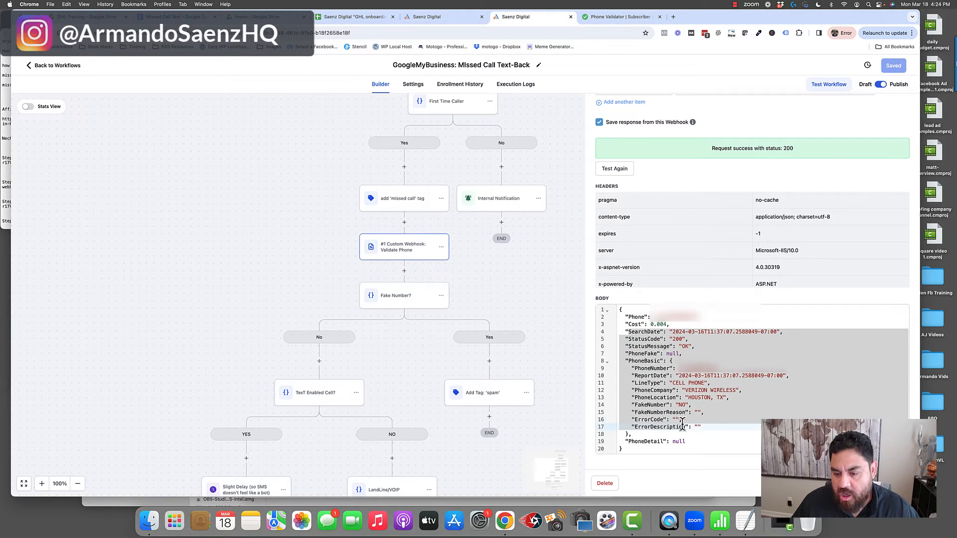
left_click(666, 428)
left_click(666, 405)
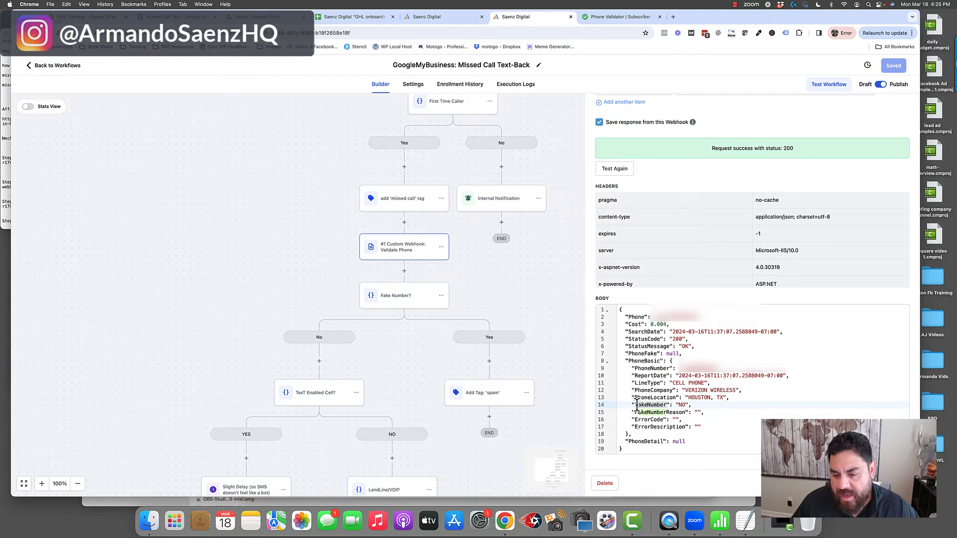
double_click(662, 405)
left_click_drag(676, 404, 731, 390)
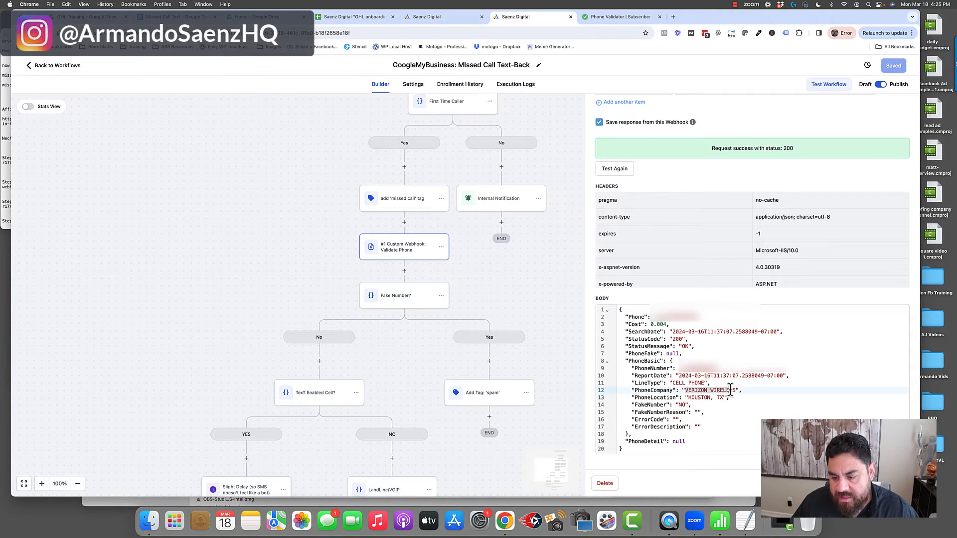
left_click(696, 383)
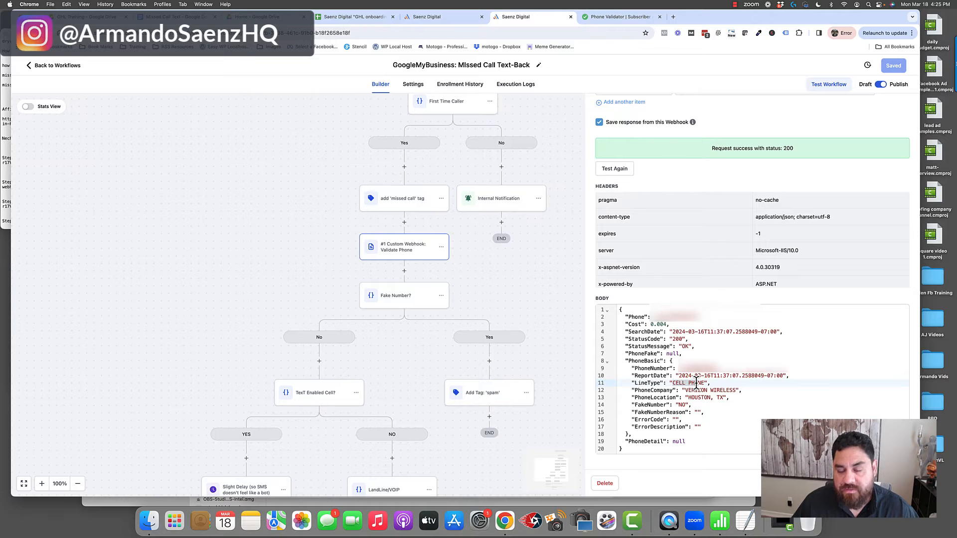
left_click(395, 342)
Inspect the Fake Number? condition's branches and the 'spam' tag action on its Yes branch.
scroll(395, 342, "down", 2)
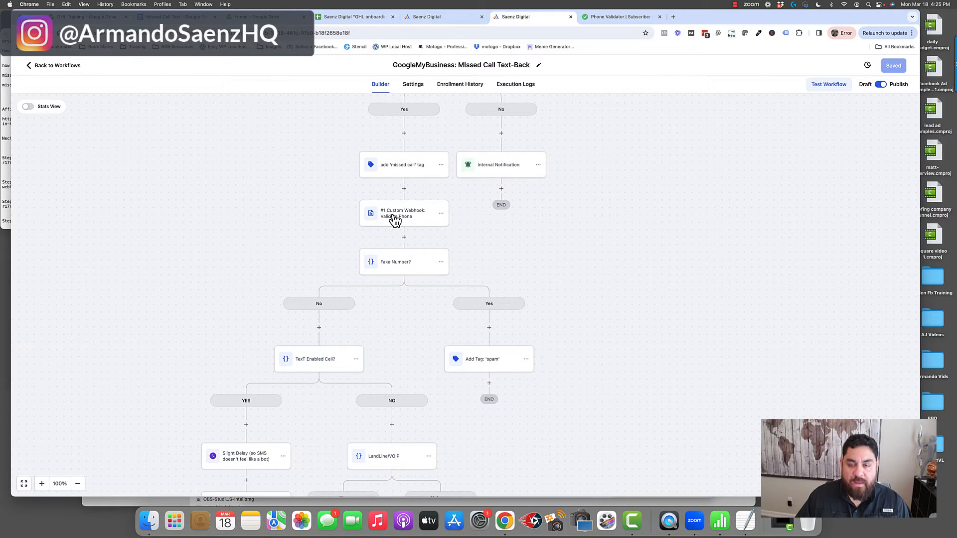
left_click(401, 268)
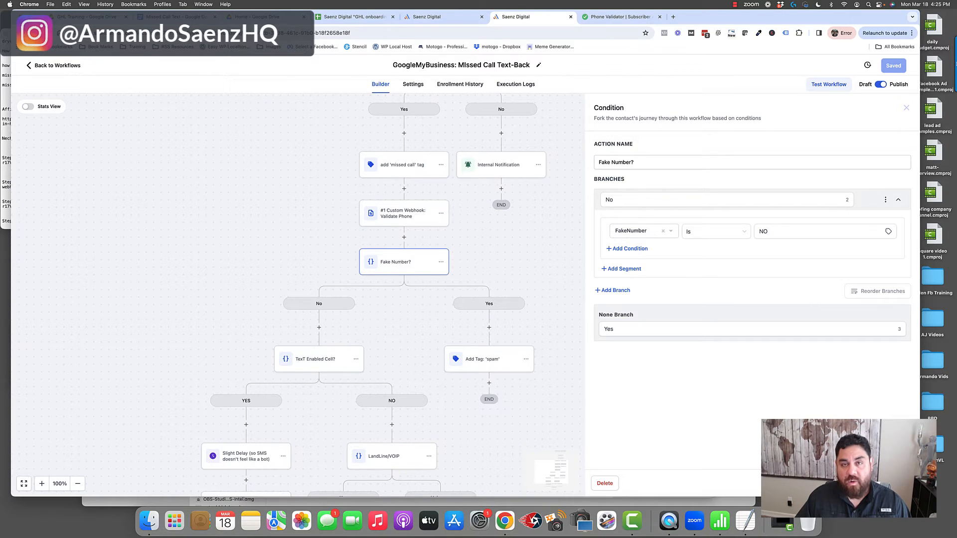
left_click(836, 483)
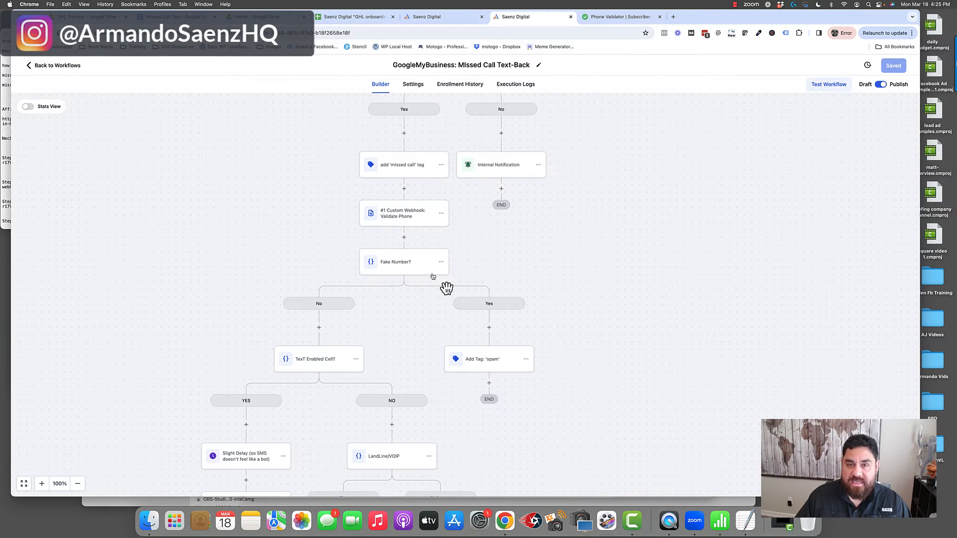
left_click(489, 361)
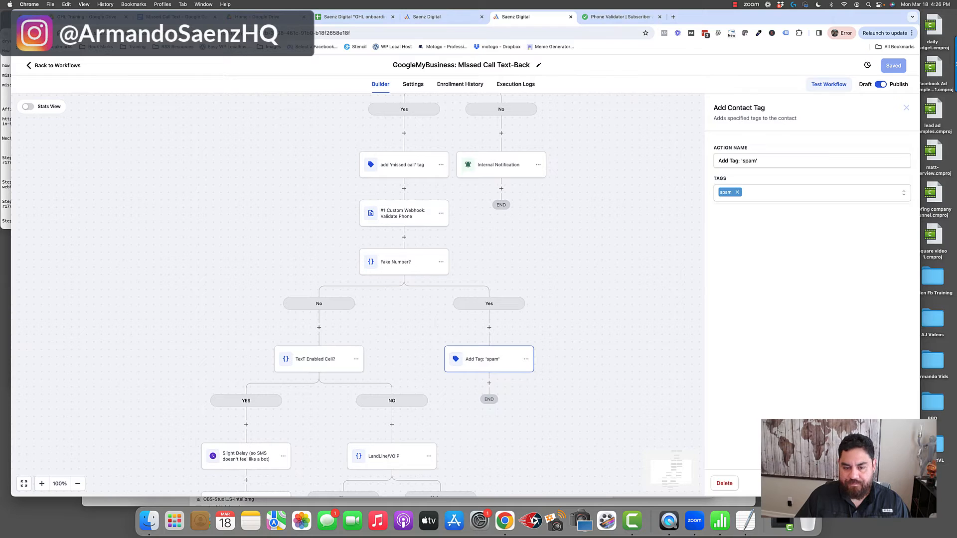
left_click(573, 327)
Inspect the TexT Enabled Cell? condition, checking the LineType field and value used for its YES branch.
scroll(572, 327, "down", 3)
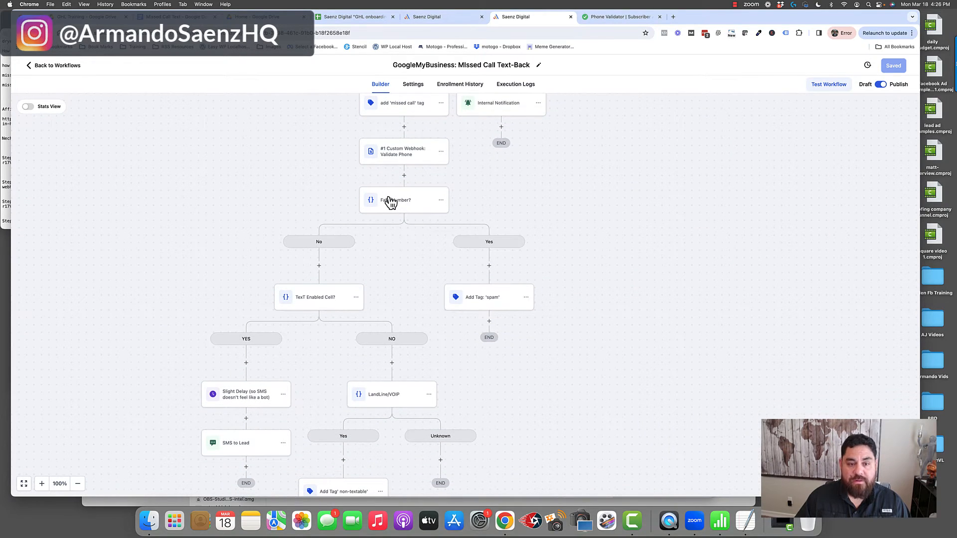
left_click(320, 303)
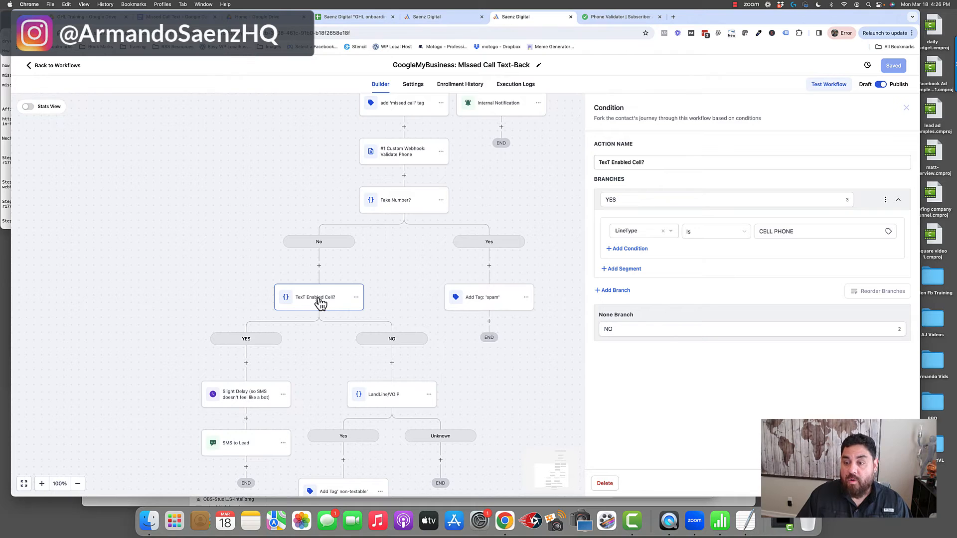
scroll(320, 302, "down", 2)
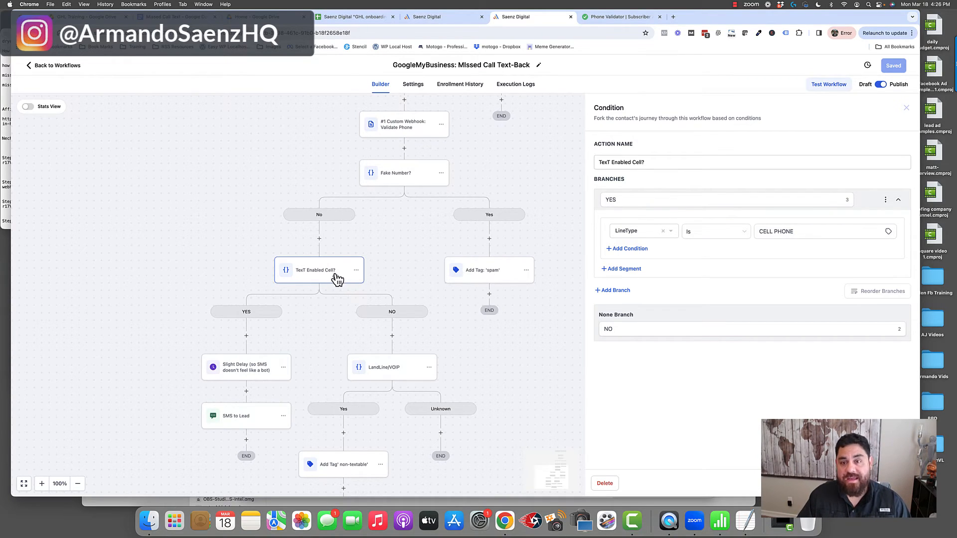
left_click(636, 199)
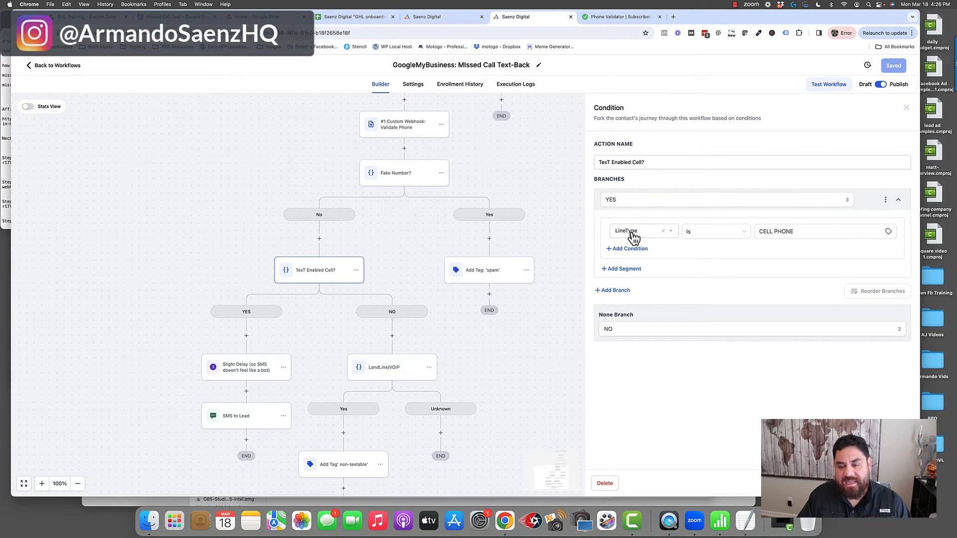
left_click(768, 234)
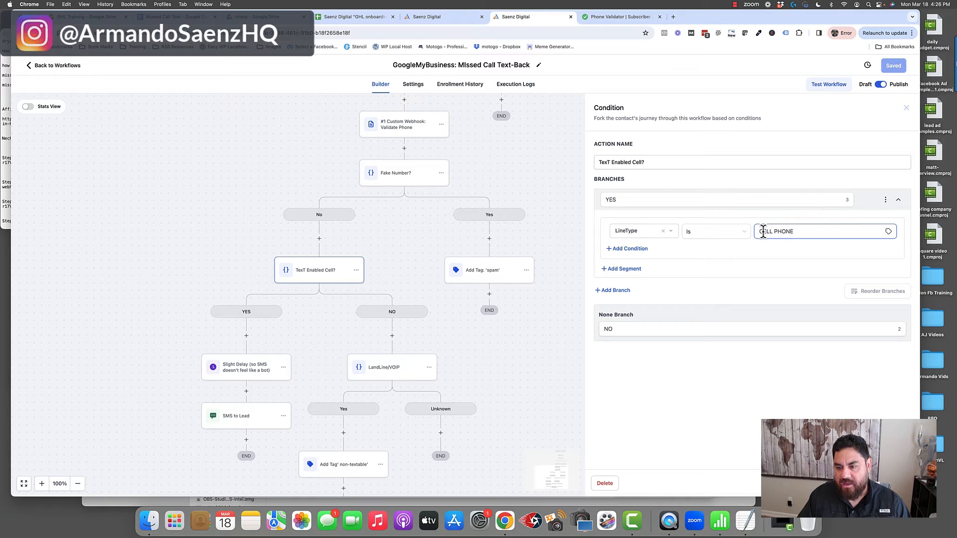
left_click_drag(758, 229, 785, 229)
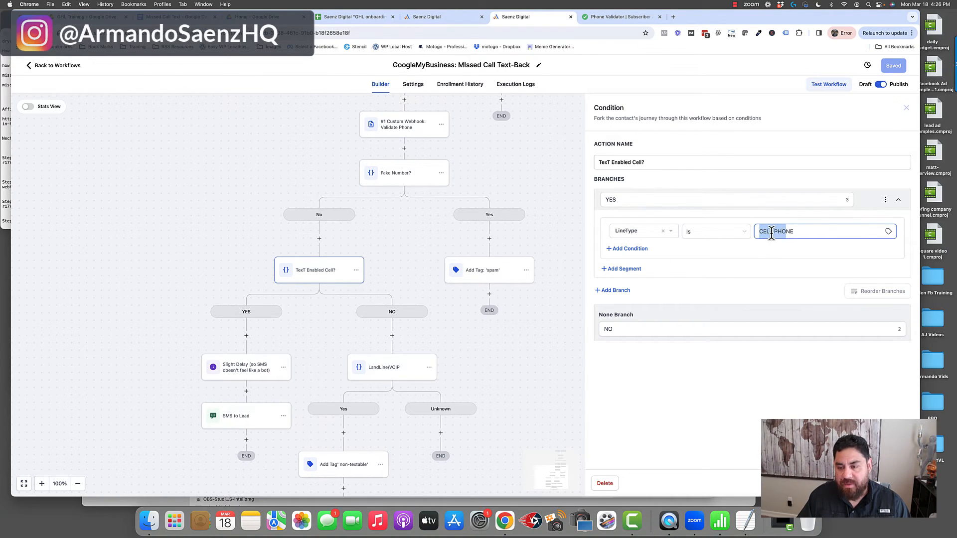
left_click_drag(758, 232, 783, 229)
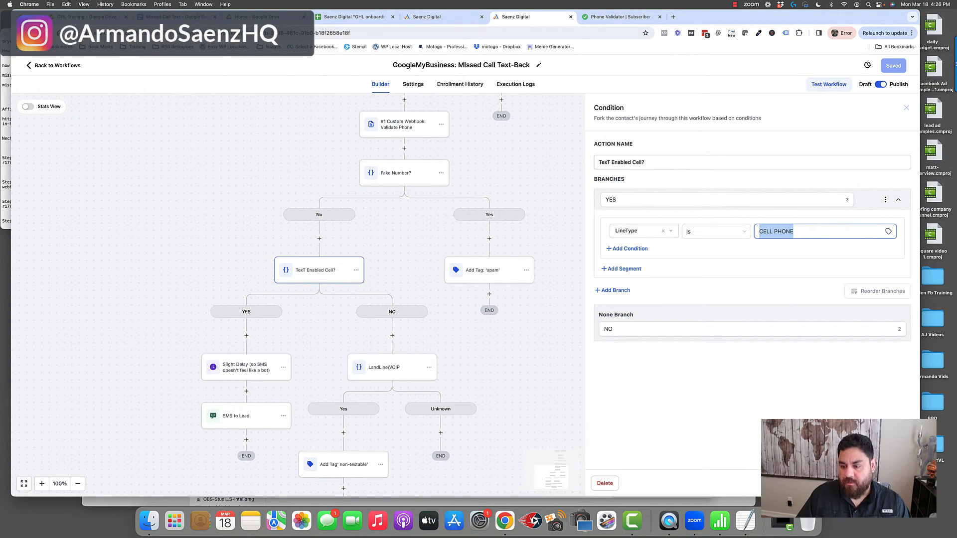
left_click(404, 305)
Review the Slight Delay wait time and the SMS to Lead message on the YES branch.
scroll(404, 293, "down", 1)
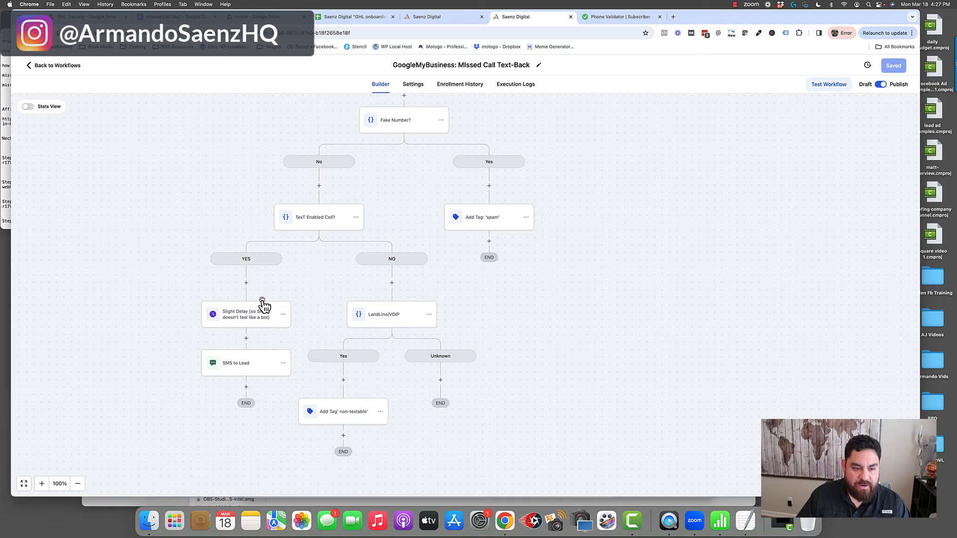
left_click(254, 317)
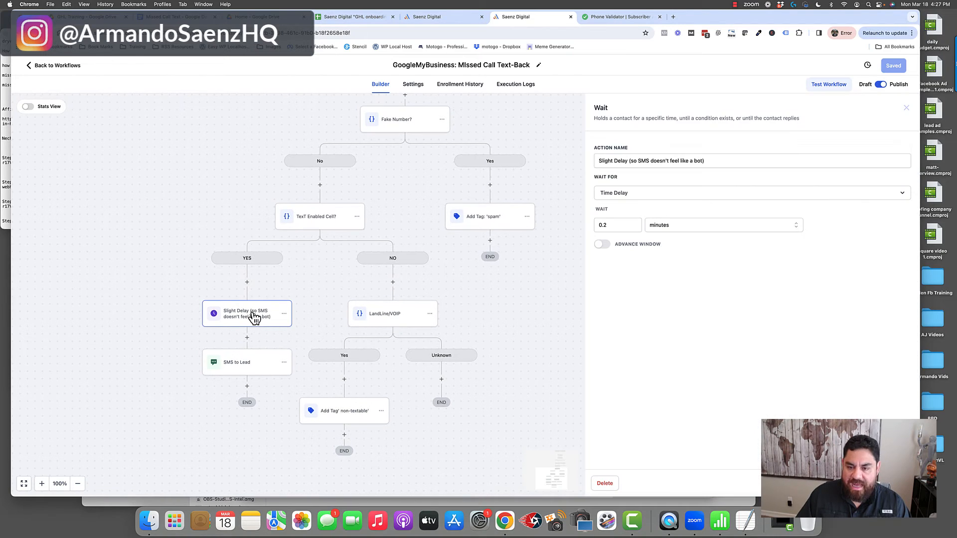
scroll(256, 321, "up", 1)
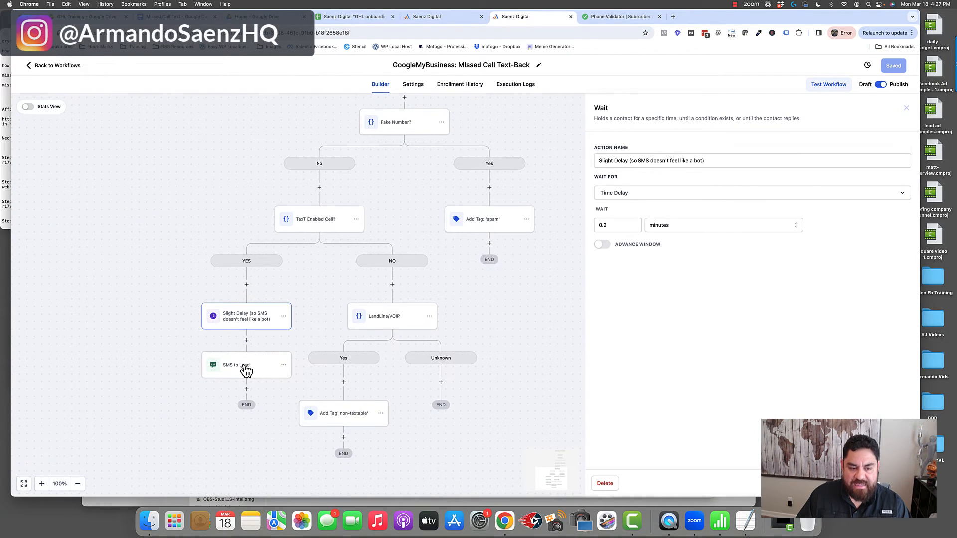
left_click(246, 370)
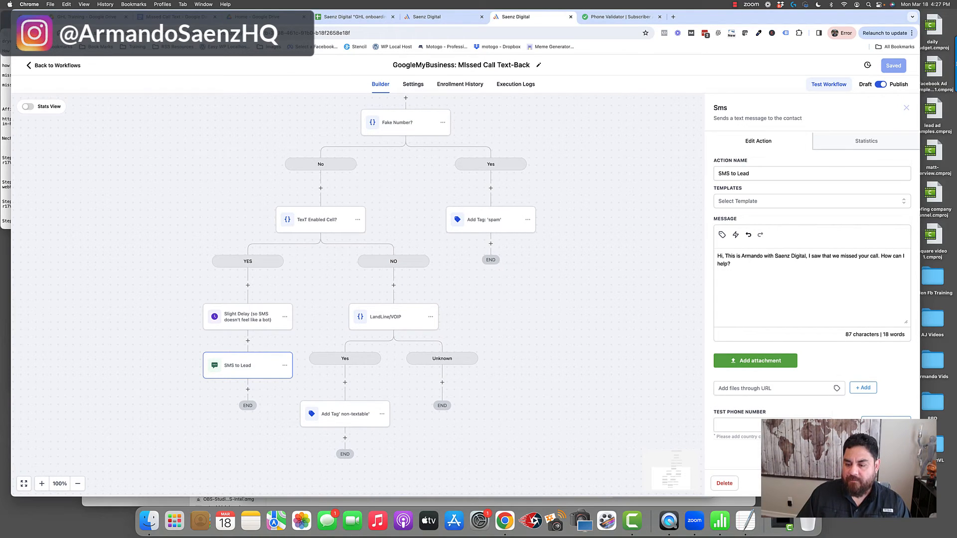
left_click(840, 484)
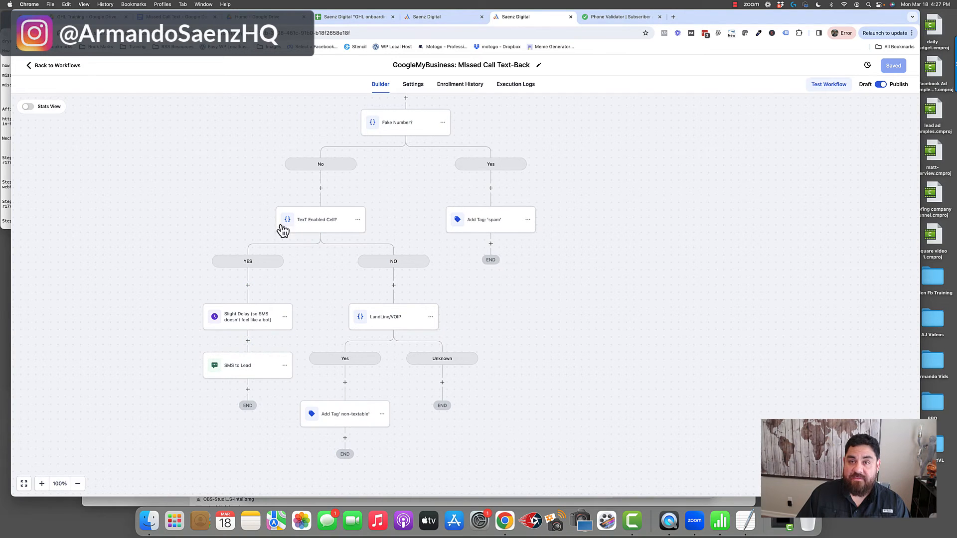
Insert an If / Else action between the Slight Delay and SMS to Lead steps.
left_click(248, 340)
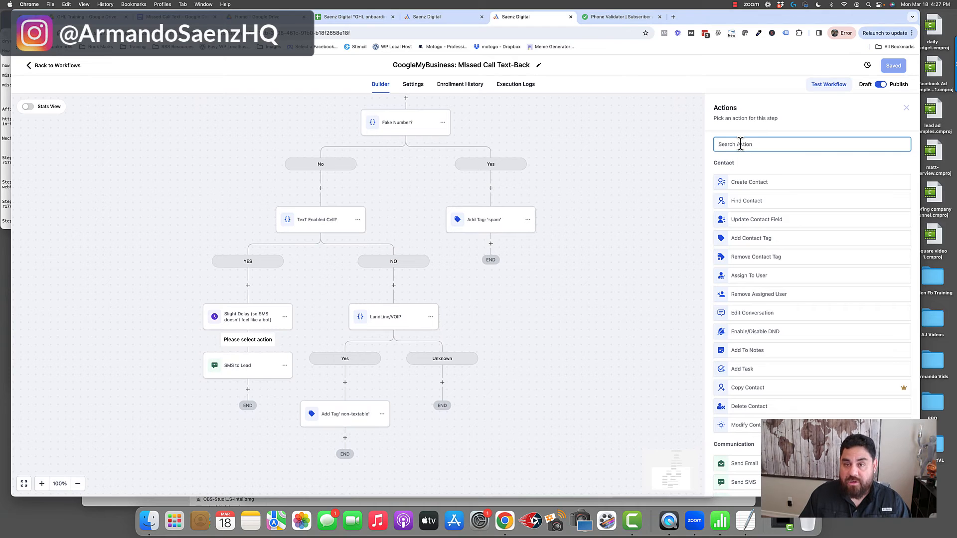
type("if")
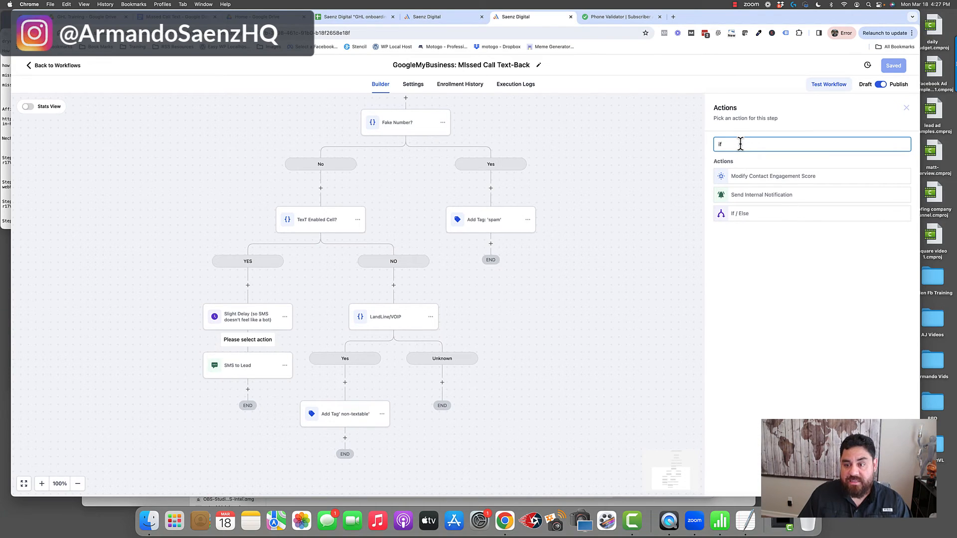
left_click(745, 217)
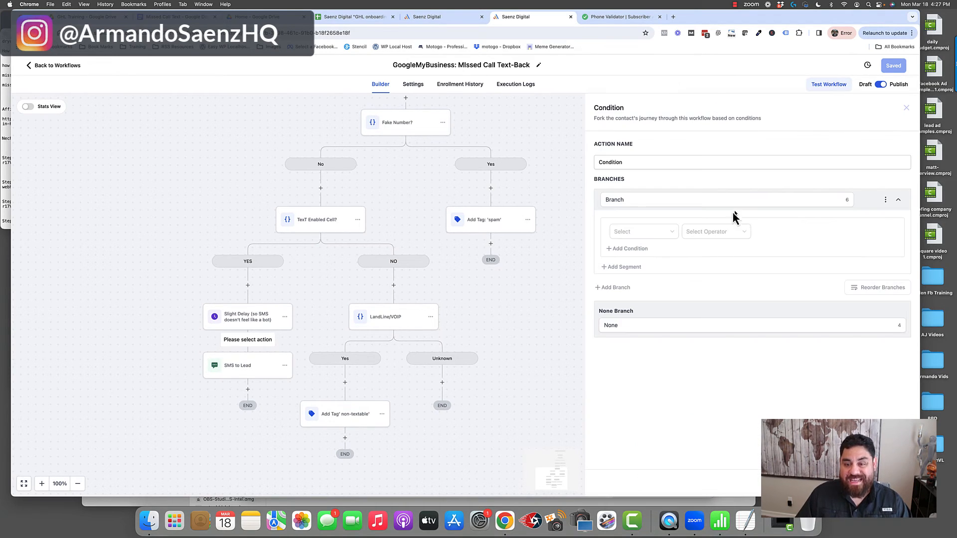
Set the new condition branch's first rule to Current hour, Is on or after, 08:00 AM.
left_click(671, 232)
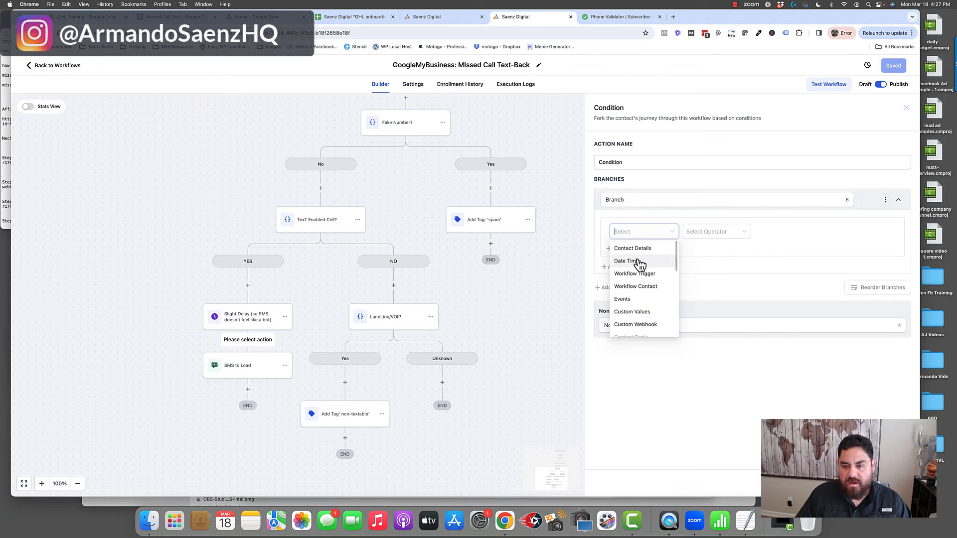
left_click(643, 262)
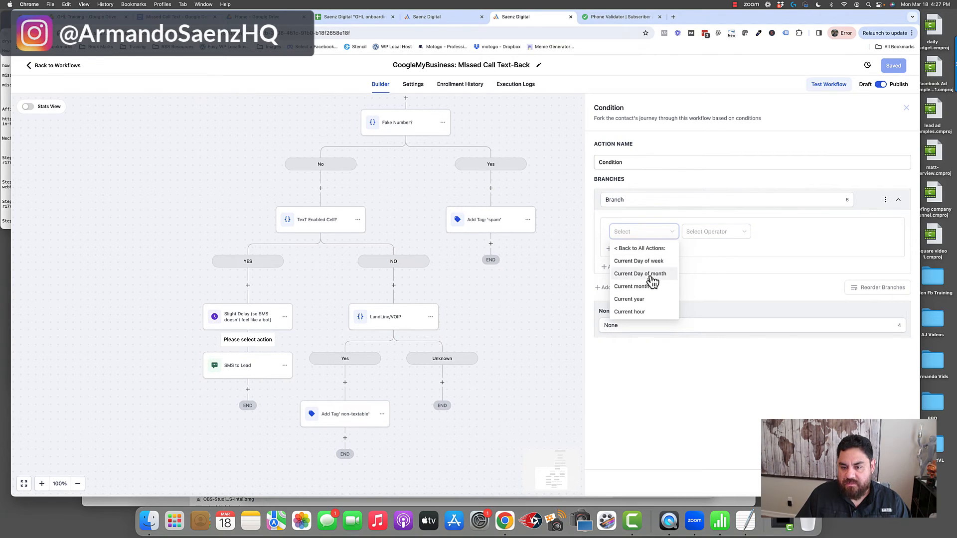
left_click(636, 312)
left_click(743, 238)
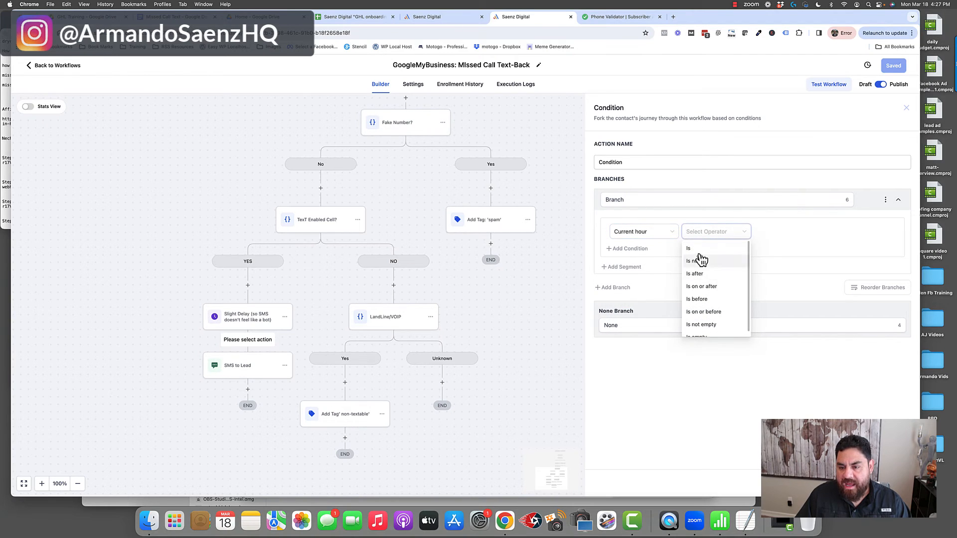
left_click(713, 293)
left_click(780, 232)
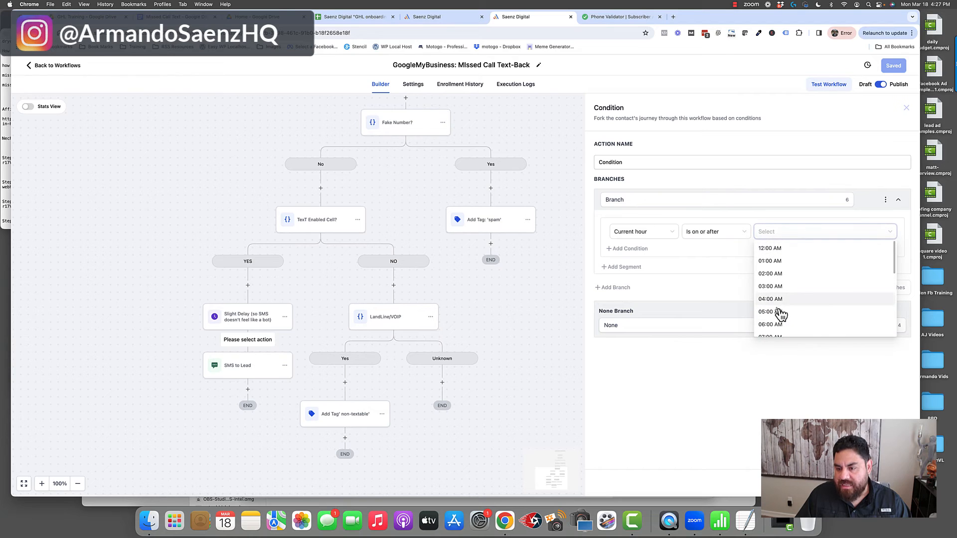
scroll(783, 309, "down", 2)
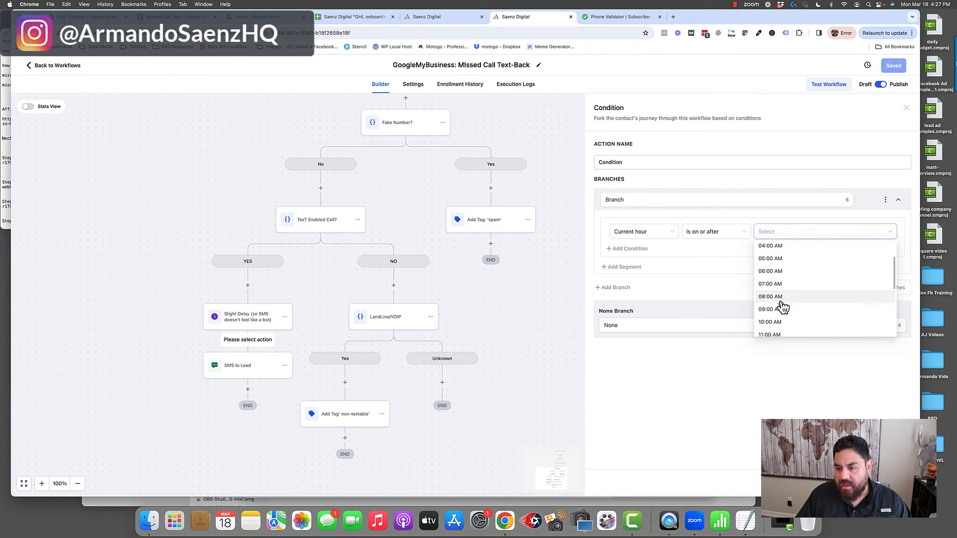
left_click(776, 302)
Add a second AND rule to the branch, Current hour Is on or before 07:00 PM, and leave the condition without saving it.
left_click(621, 249)
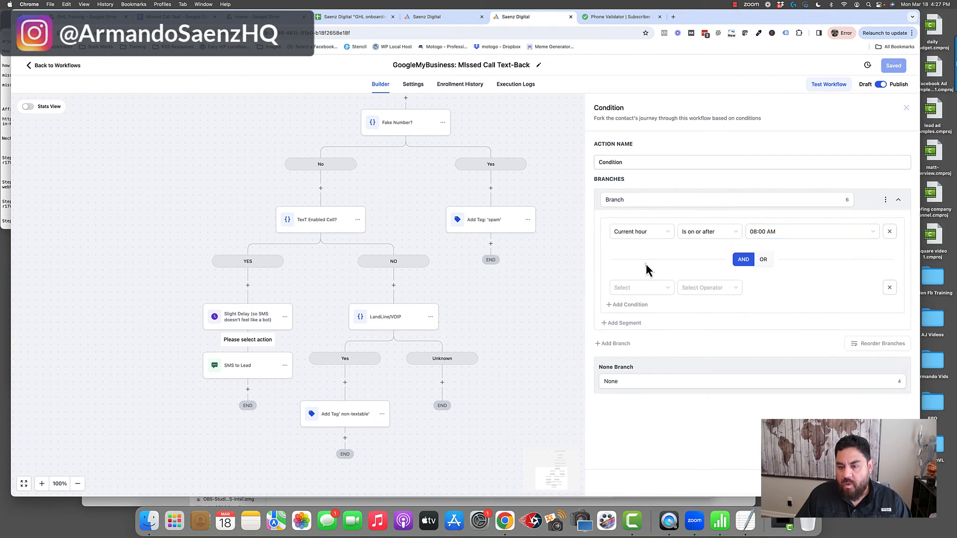
left_click(668, 288)
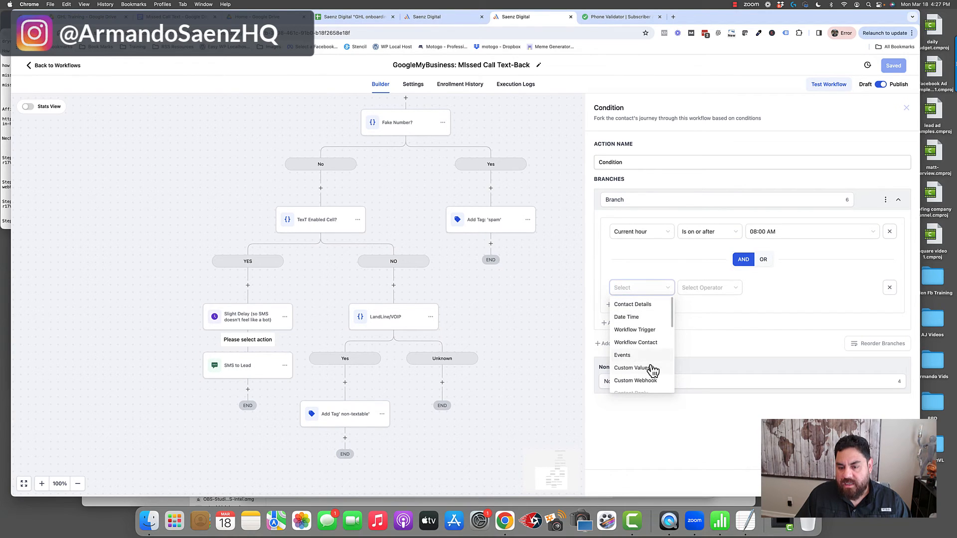
left_click(635, 318)
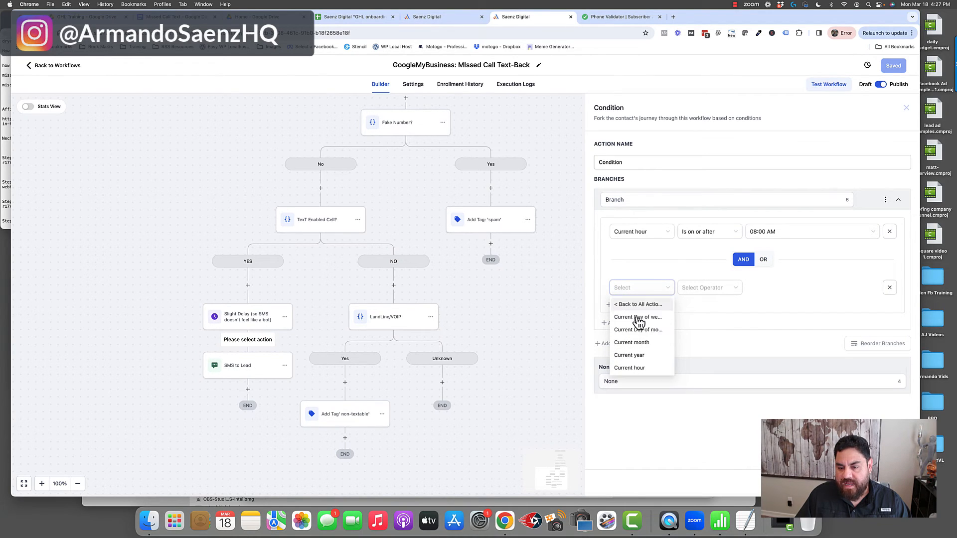
left_click(642, 367)
left_click(727, 289)
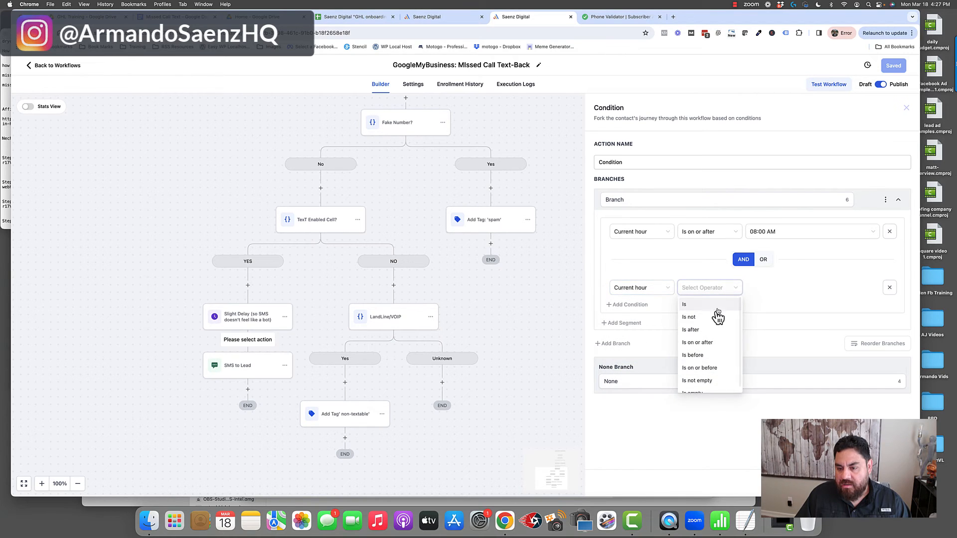
left_click(704, 367)
left_click(796, 291)
scroll(770, 366, "down", 8)
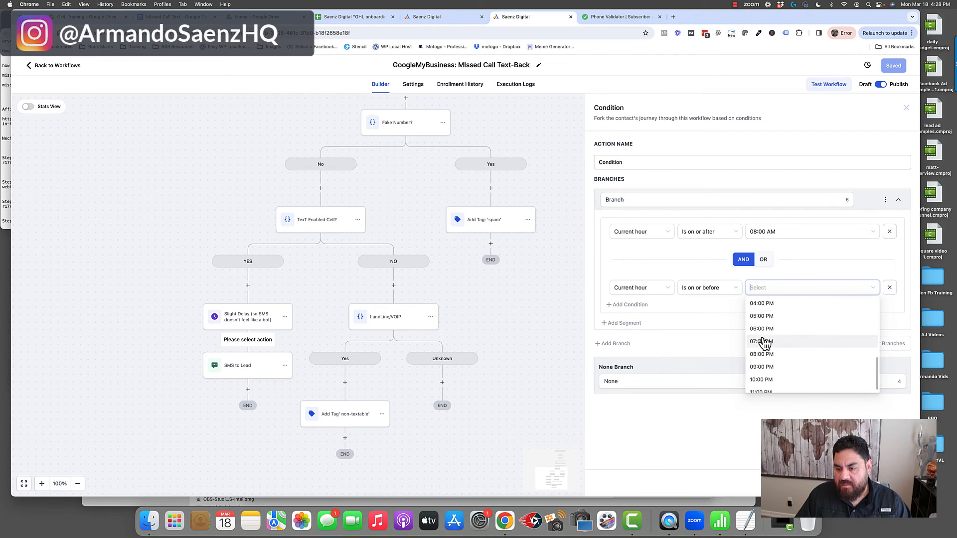
left_click(763, 345)
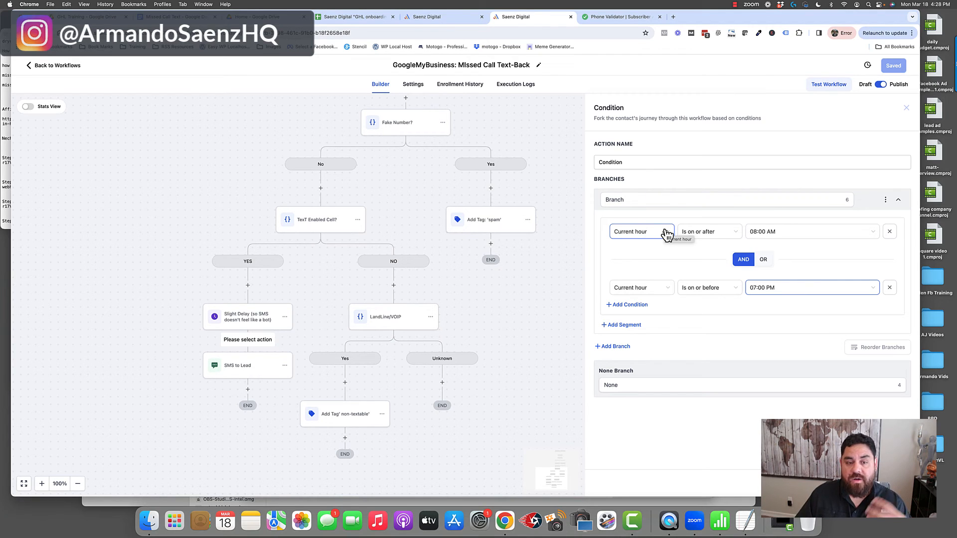
left_click(521, 334)
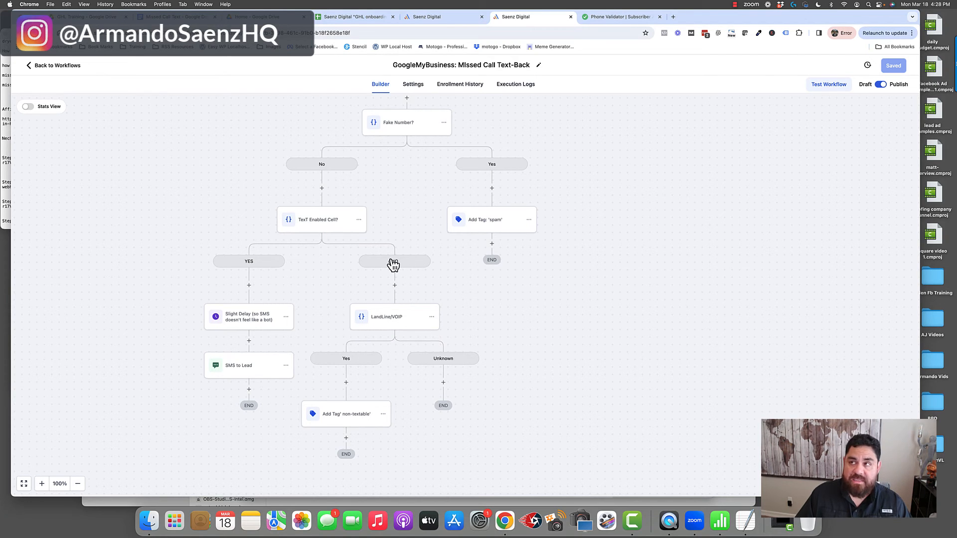
Inspect the LandLine/VOIP condition's LineType rules and the 'non-textable' tag action on its Yes branch, then return to the upper part of the workflow.
left_click(391, 317)
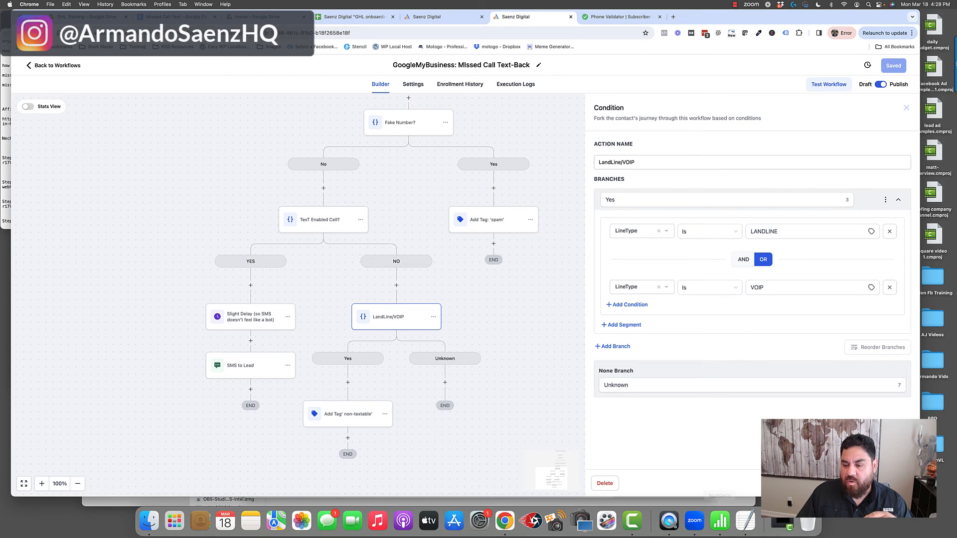
left_click(834, 483)
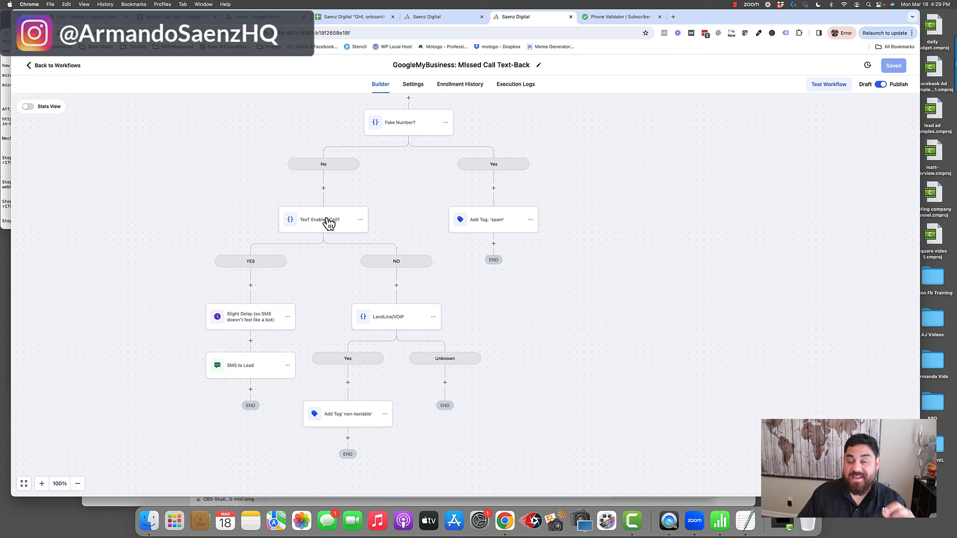
left_click(353, 420)
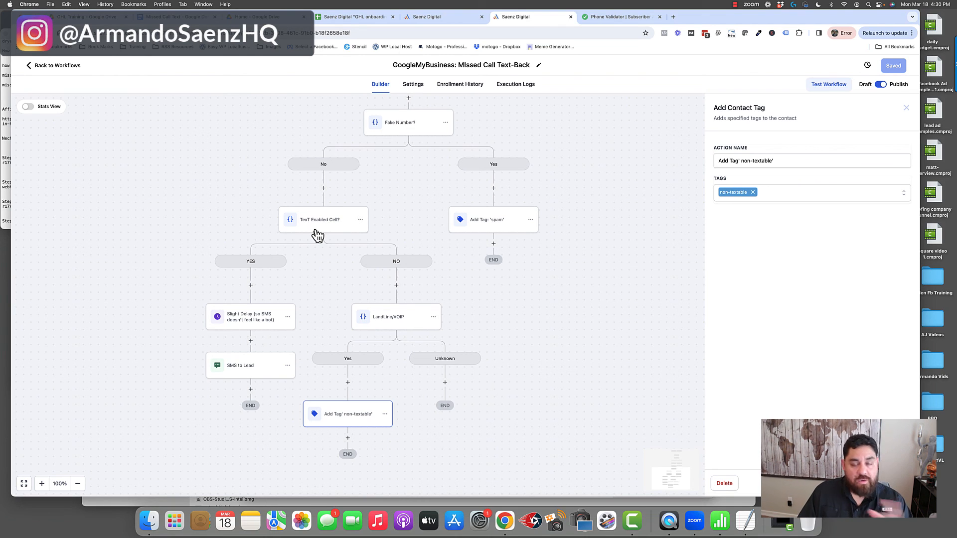
left_click(633, 417)
scroll(604, 265, "up", 5)
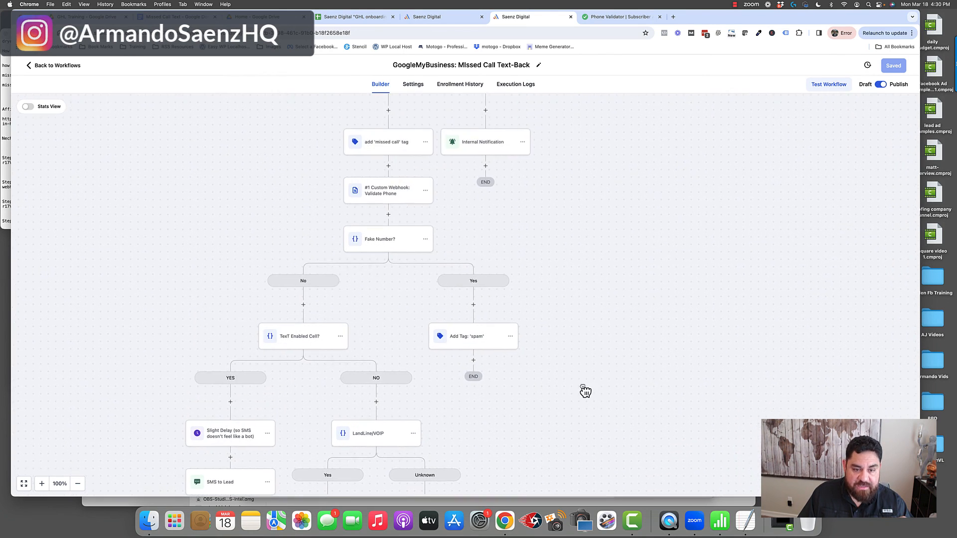
scroll(576, 222, "up", 3)
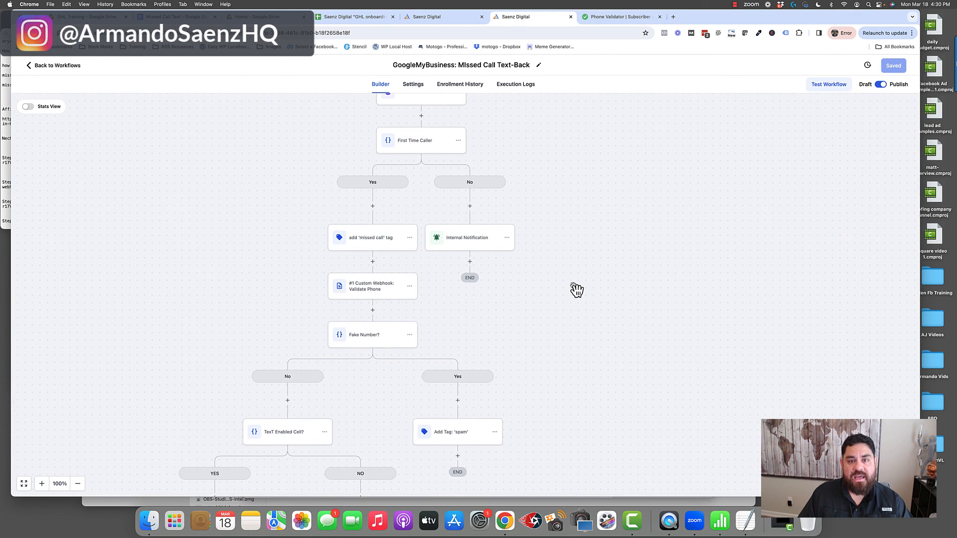